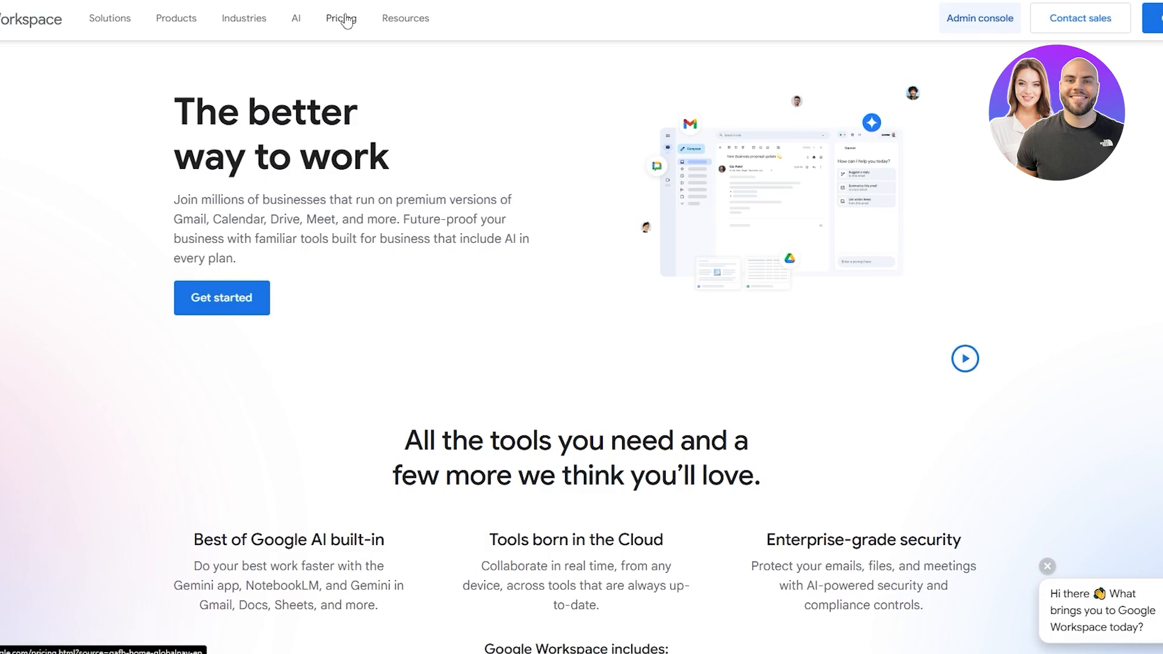
# - Go to the Workspace Pricing page from the homepage navigation
pyautogui.click(276, 301)
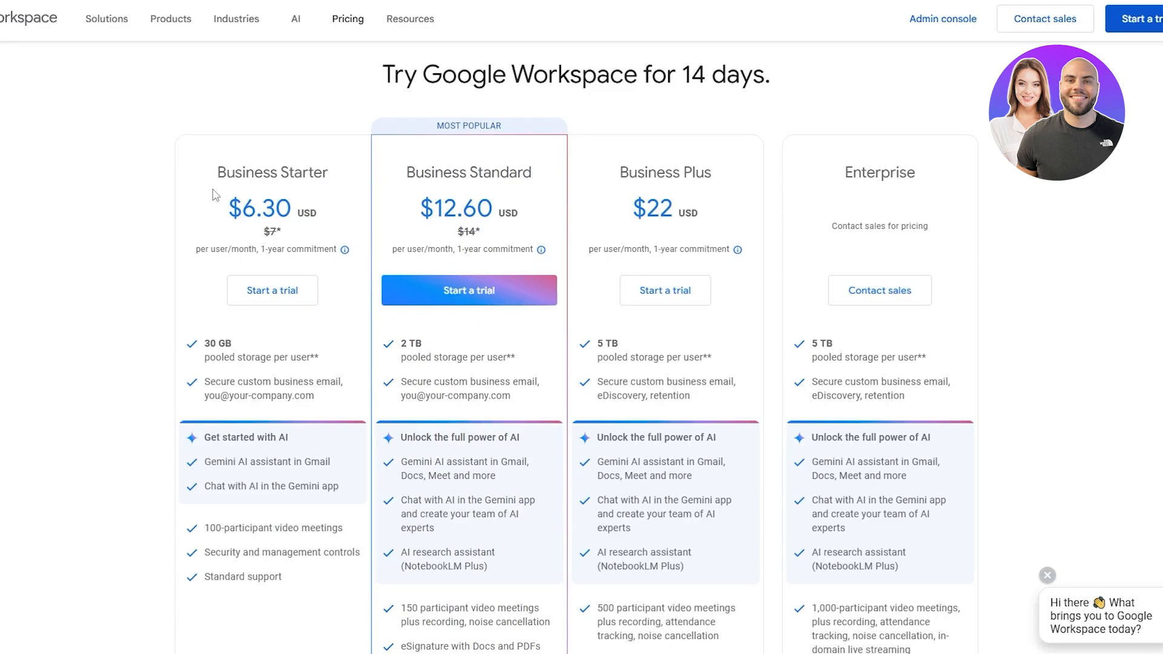
# - Review the plan cards: Business Starter $6.30 (was $7), Standard $12.60, Plus $22 per user/month
pyautogui.doubleClick(257, 212)
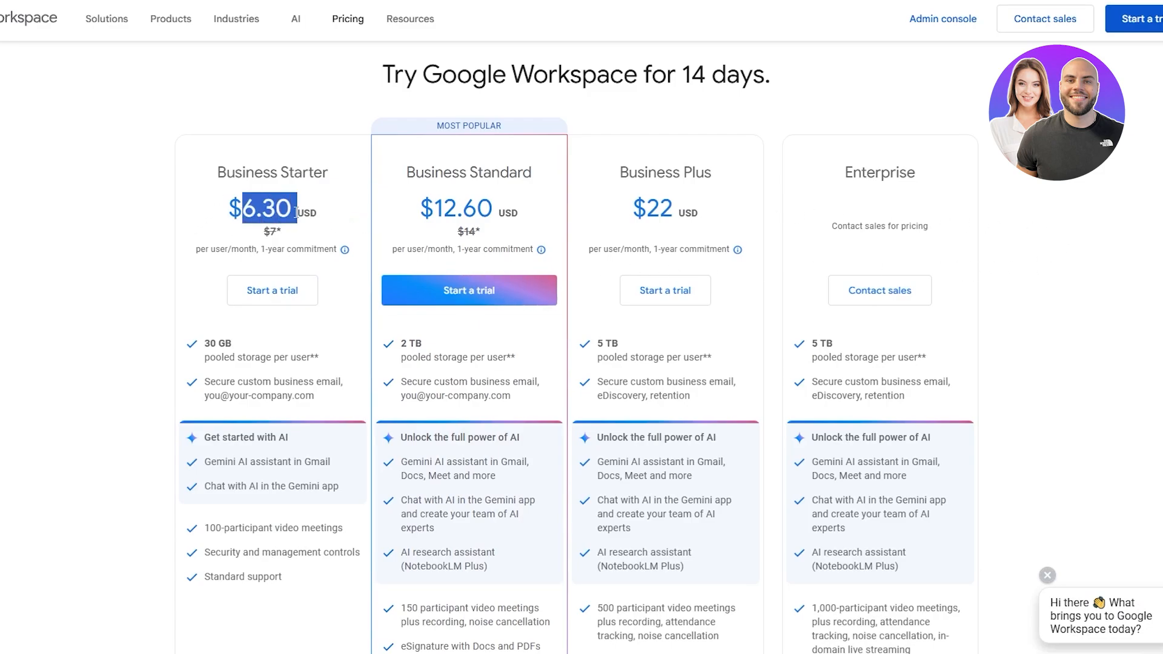
pyautogui.moveTo(407, 172); pyautogui.dragTo(510, 172)
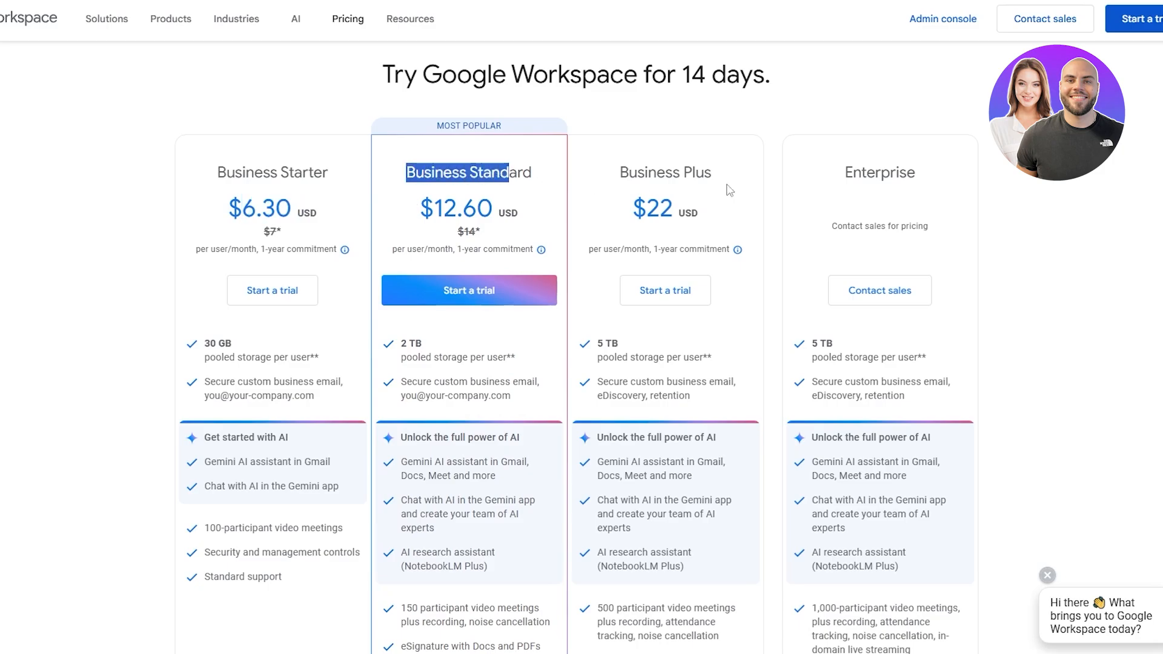
pyautogui.doubleClick(658, 206)
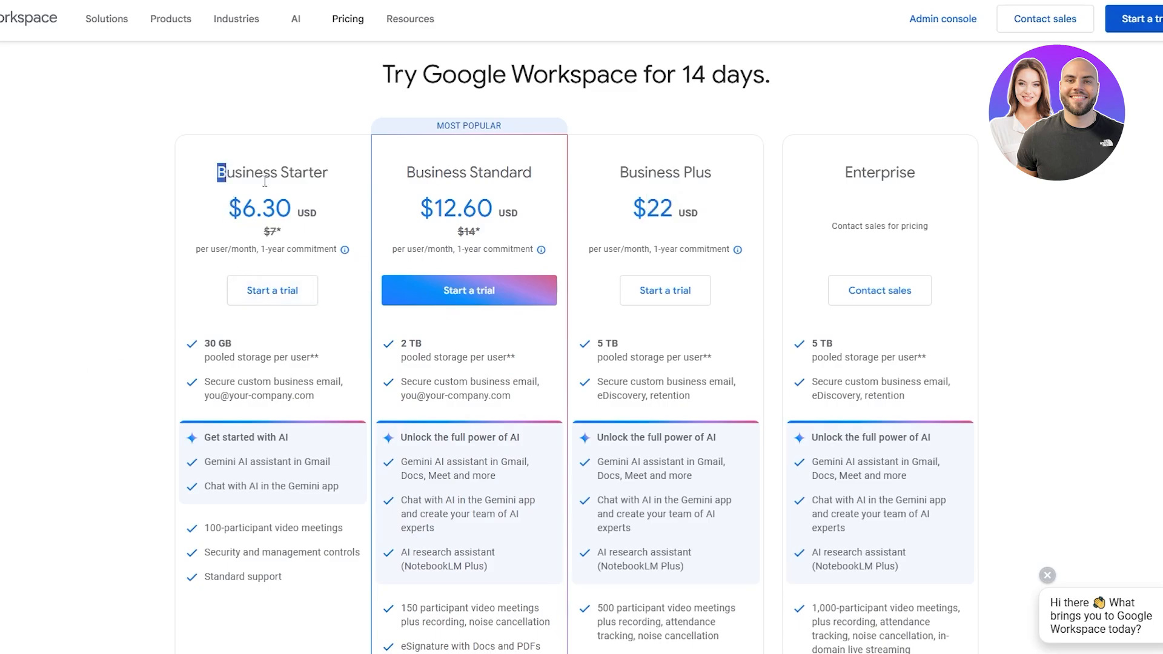
pyautogui.moveTo(218, 173); pyautogui.dragTo(282, 173)
pyautogui.moveTo(197, 250)
pyautogui.mouseDown()
pyautogui.moveTo(267, 227)
pyautogui.moveTo(256, 212)
pyautogui.mouseUp()
pyautogui.click(263, 217)
pyautogui.moveTo(270, 232); pyautogui.dragTo(287, 238)
pyautogui.moveTo(430, 173); pyautogui.dragTo(451, 175)
pyautogui.moveTo(435, 215); pyautogui.dragTo(494, 208)
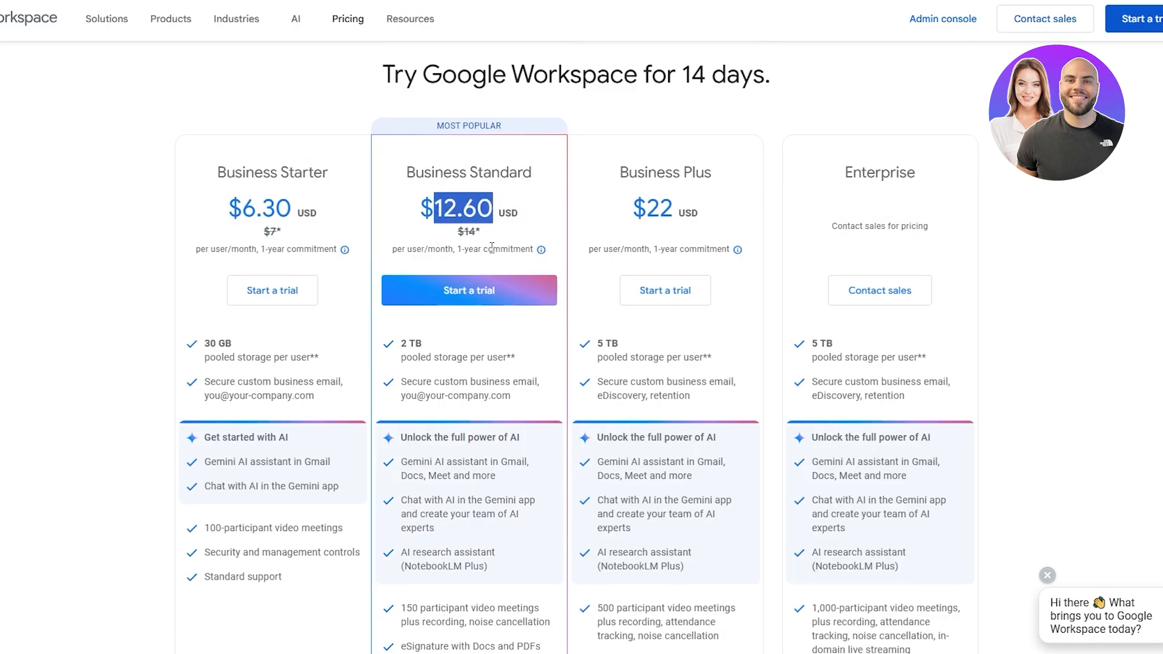
pyautogui.click(652, 216)
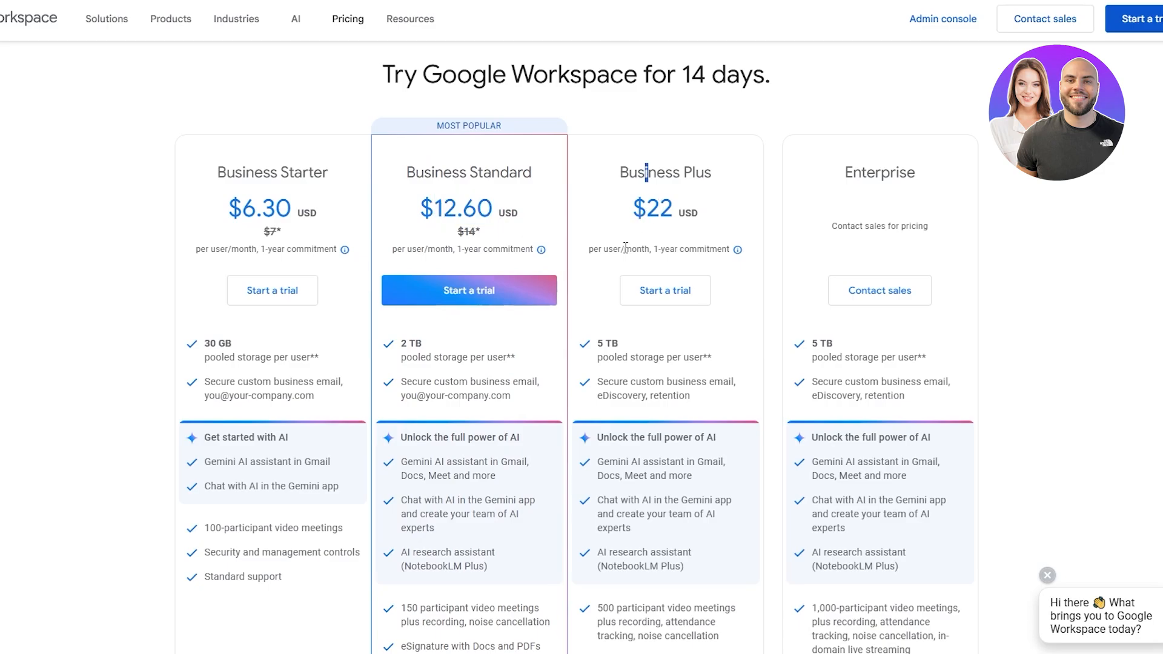
pyautogui.click(599, 251)
# - Note the custom business email feature and start the Business Starter $6.30 trial
pyautogui.moveTo(273, 384); pyautogui.dragTo(241, 397)
pyautogui.click(258, 397)
pyautogui.moveTo(227, 208); pyautogui.dragTo(327, 213)
pyautogui.click(280, 291)
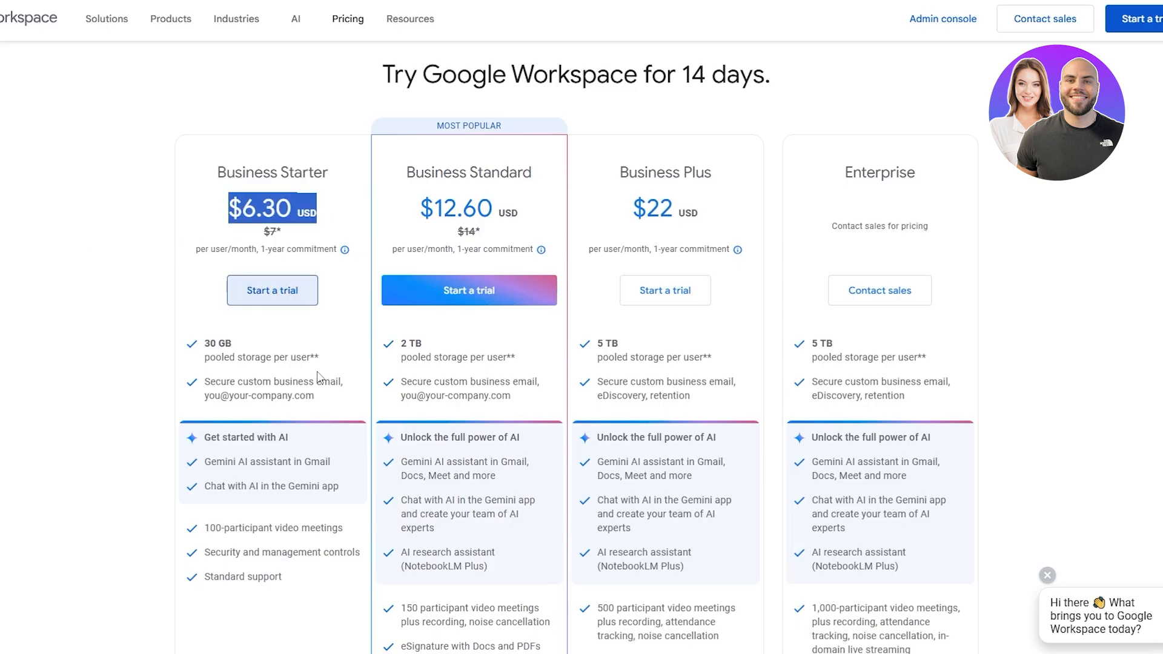
# - Keep Pakistan as the region and submit the 'Let's get started' business details form
pyautogui.moveTo(267, 80); pyautogui.dragTo(449, 86)
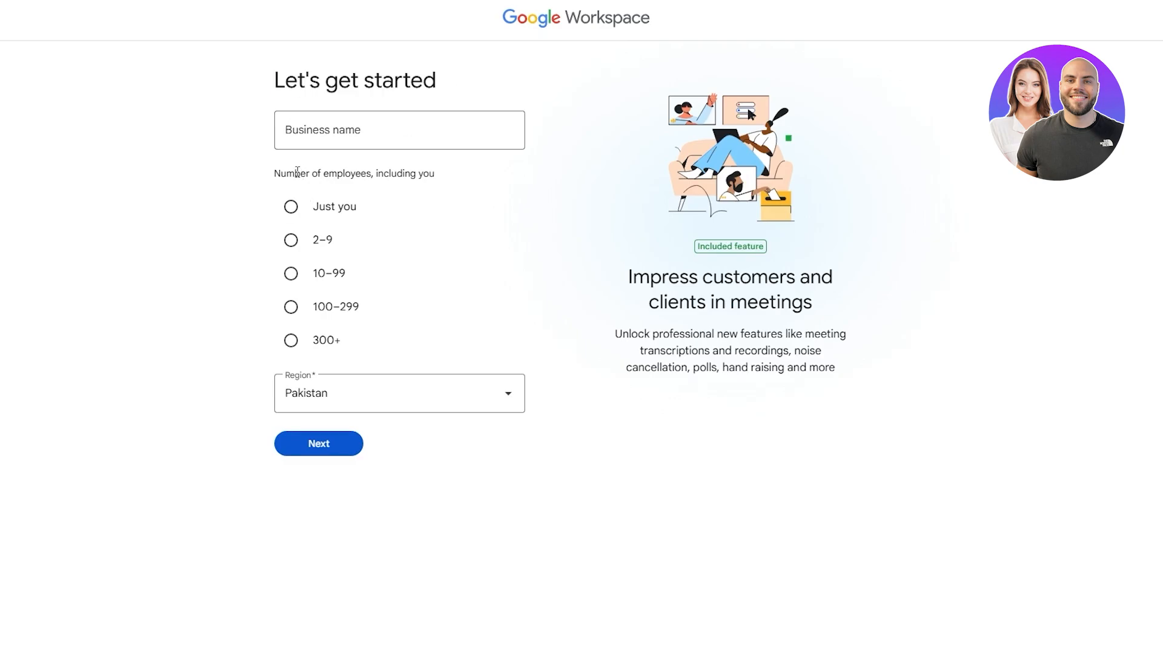
pyautogui.moveTo(297, 173); pyautogui.dragTo(407, 175)
pyautogui.click(300, 404)
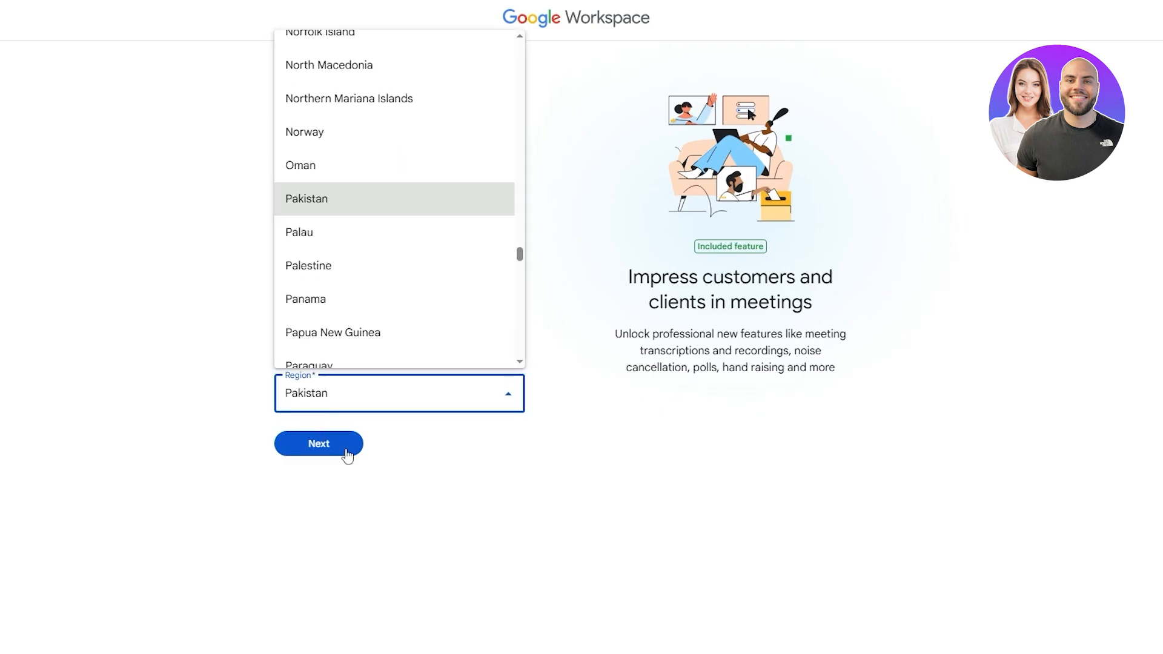
pyautogui.scroll(-2, 353, 313)
pyautogui.click(60, 475)
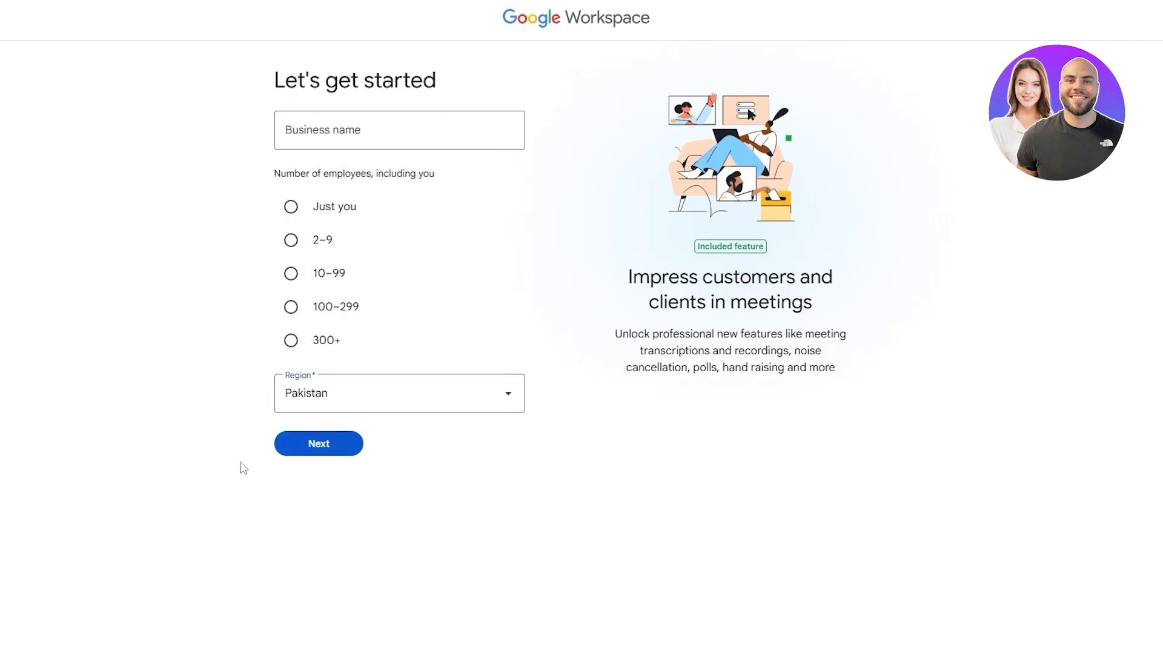
pyautogui.click(333, 445)
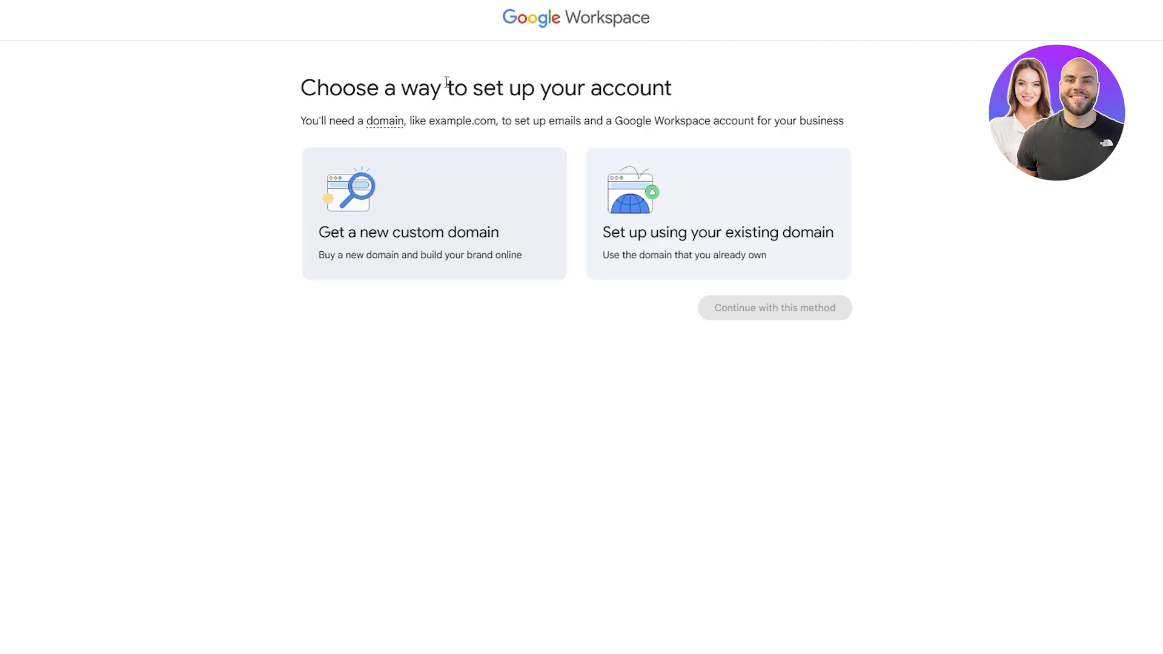
# - Choose getting a new custom domain and pick the leviosahtech.net suggestion
pyautogui.moveTo(307, 88); pyautogui.dragTo(705, 86)
pyautogui.click(708, 86)
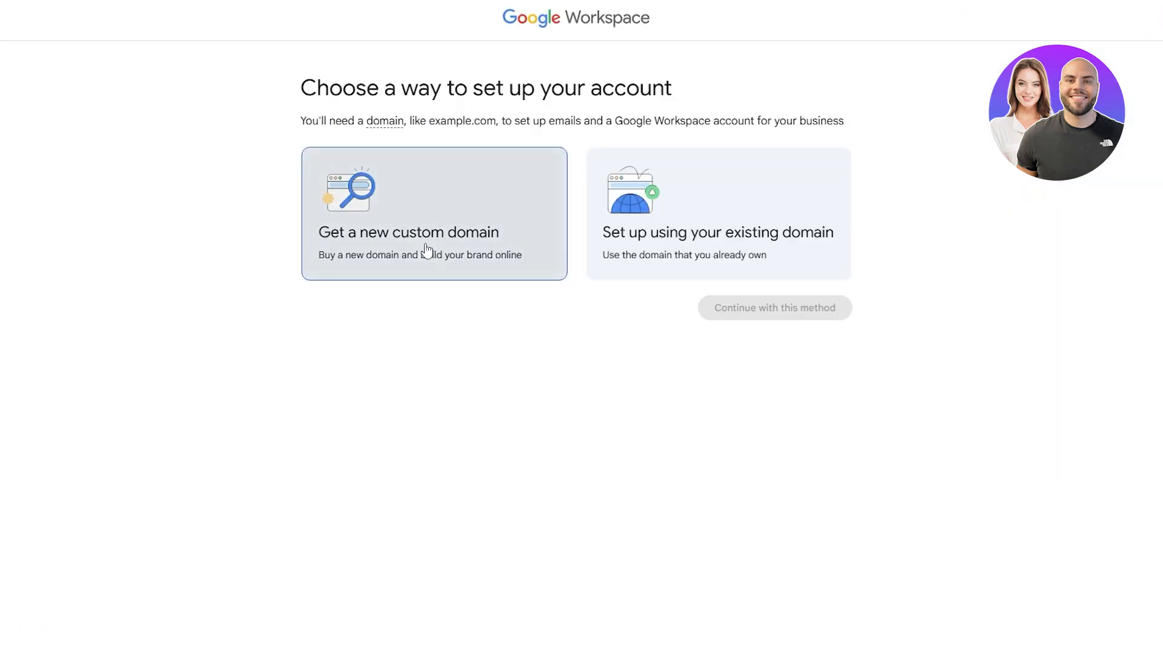
pyautogui.click(425, 253)
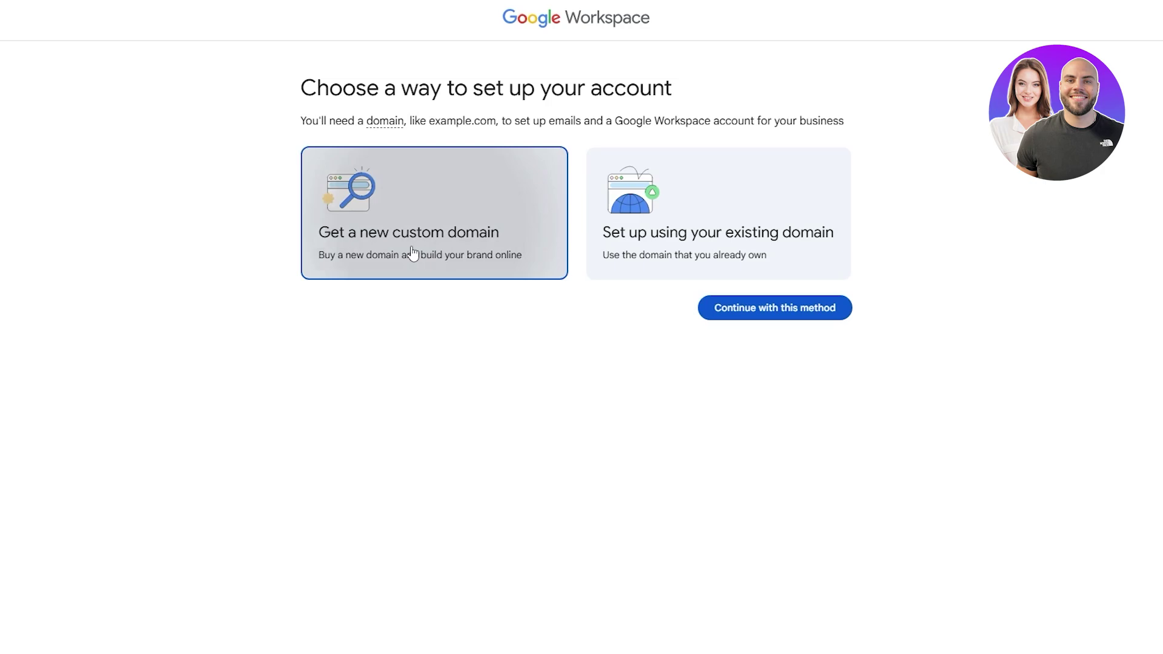
pyautogui.click(820, 315)
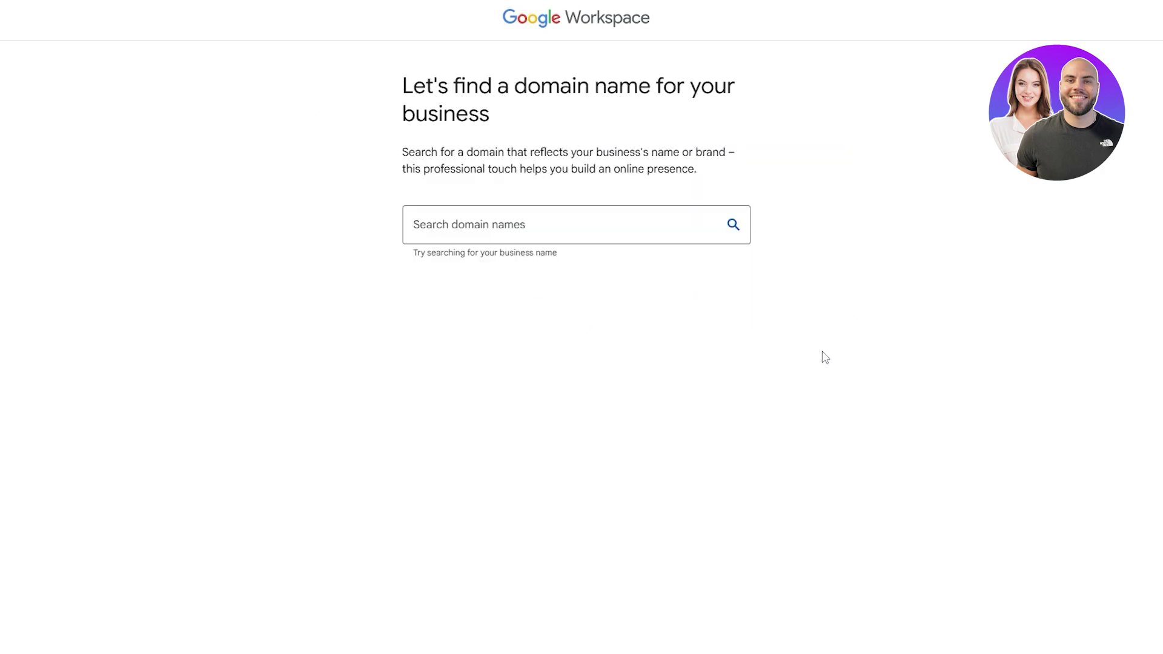
pyautogui.click(445, 224)
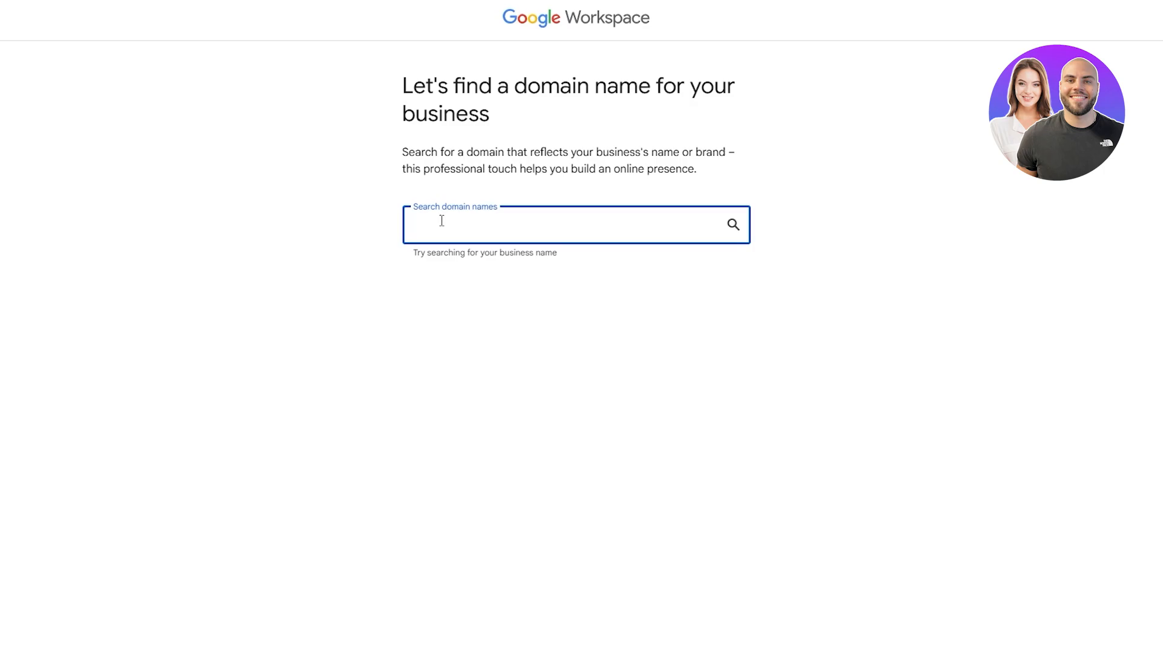
pyautogui.write('leviosahTech')
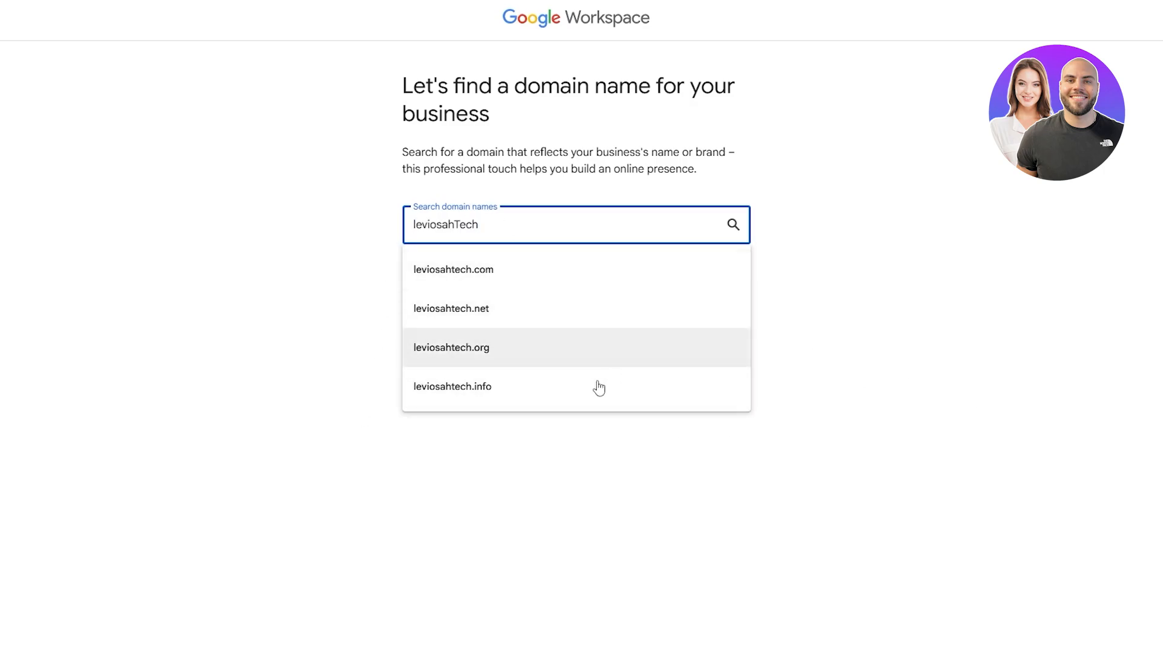
pyautogui.click(517, 317)
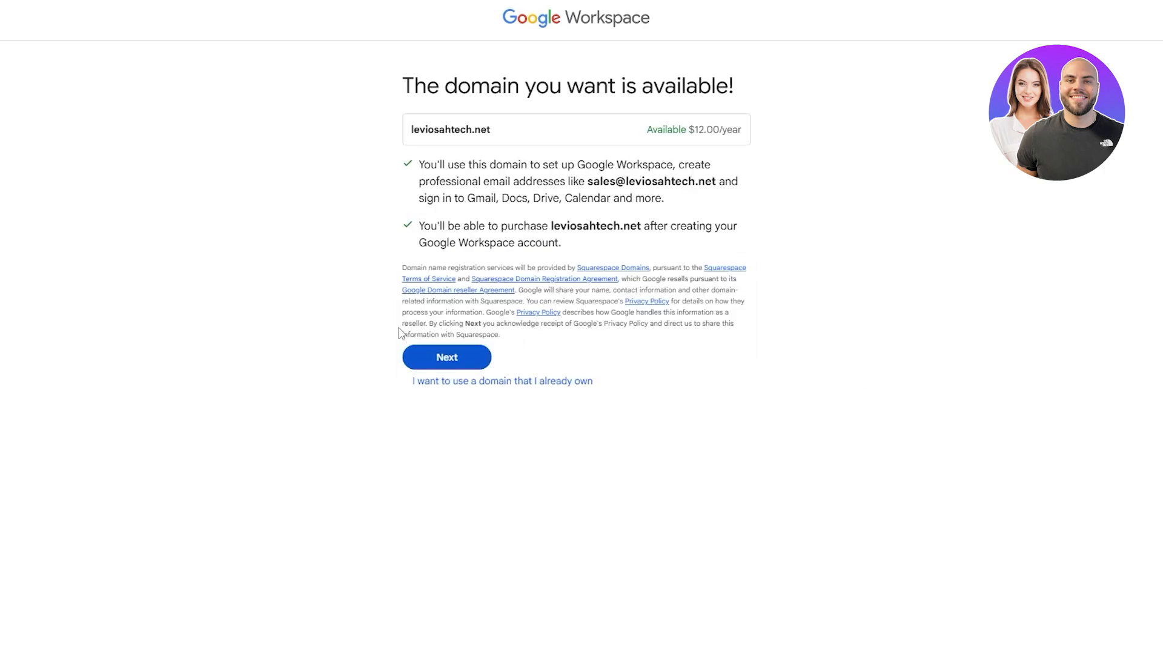
# - Review the $12.00/year availability price and the example sales email address
pyautogui.moveTo(644, 130); pyautogui.dragTo(745, 138)
pyautogui.click(815, 326)
pyautogui.moveTo(588, 179); pyautogui.dragTo(713, 184)
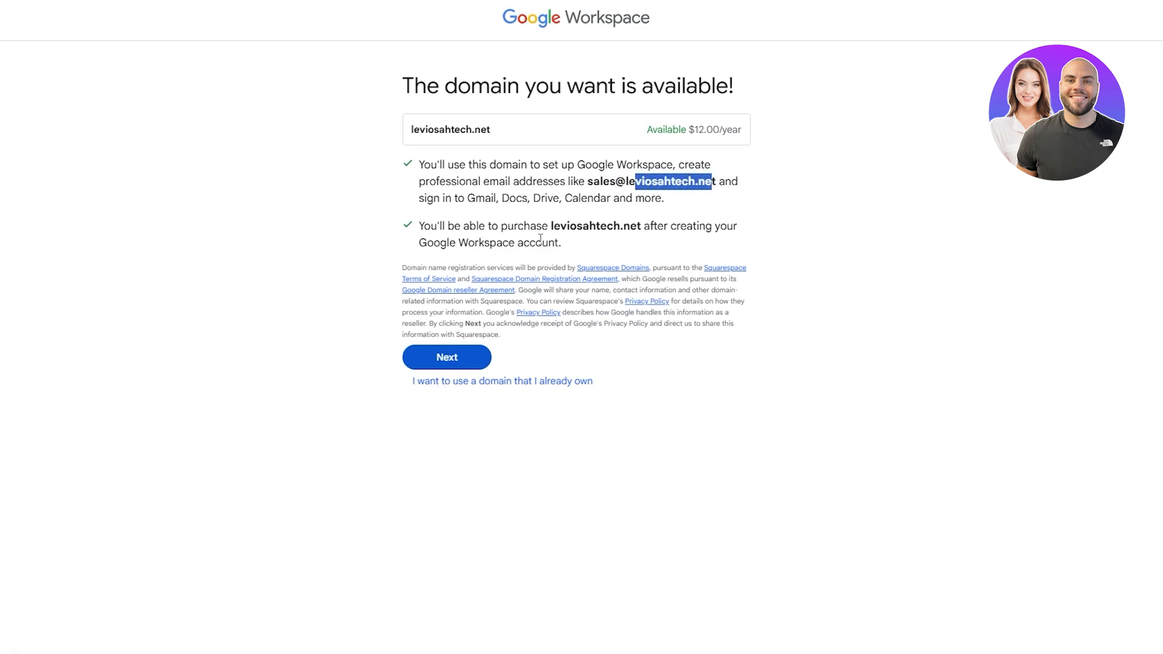
# - Switch to an already-owned domain and submit leviosah.shop pasted from the hosting dashboard
pyautogui.click(490, 382)
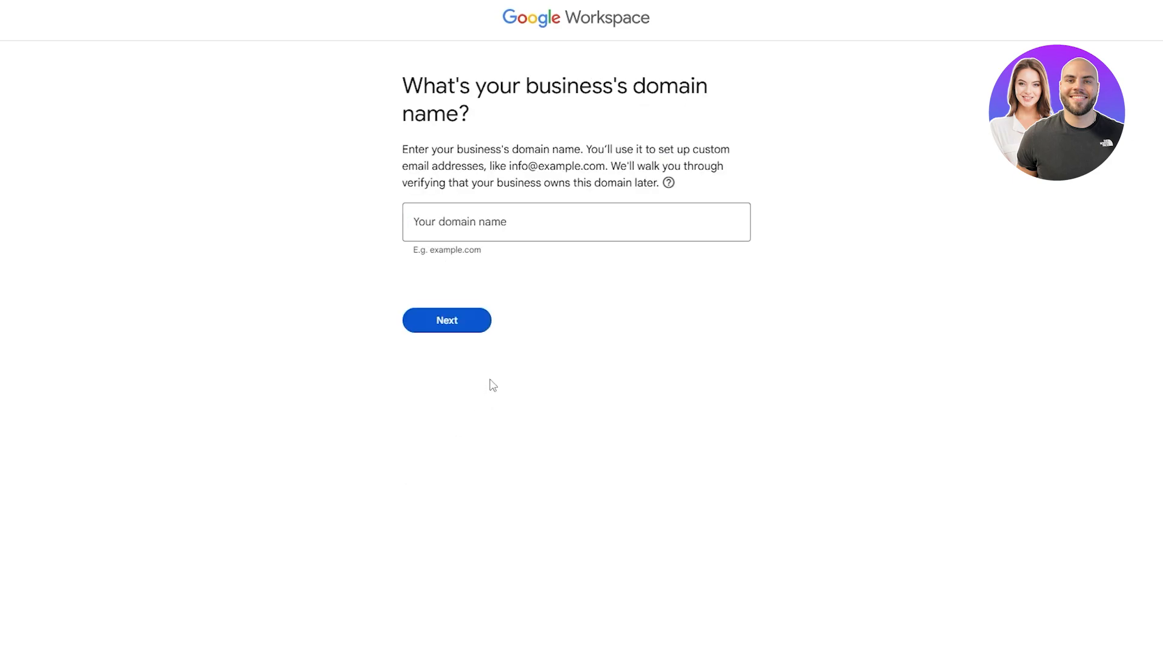
pyautogui.click(450, 230)
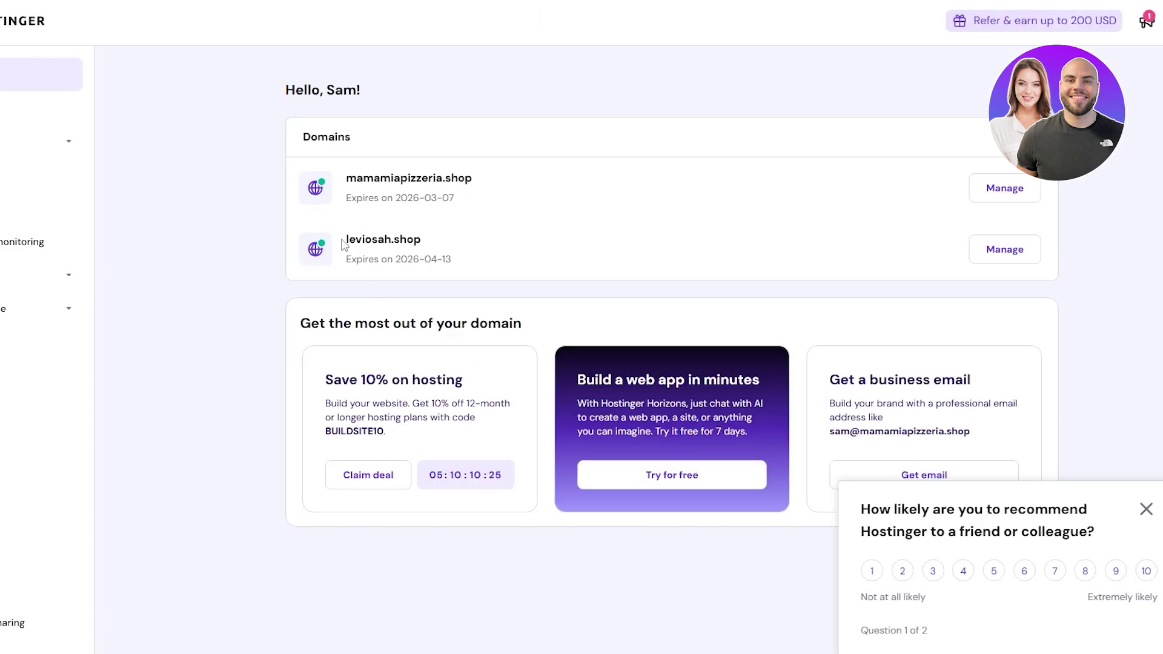
pyautogui.moveTo(346, 240); pyautogui.dragTo(422, 235)
pyautogui.hotkey('ctrl', 'c')
pyautogui.hotkey('ctrl', 'v')
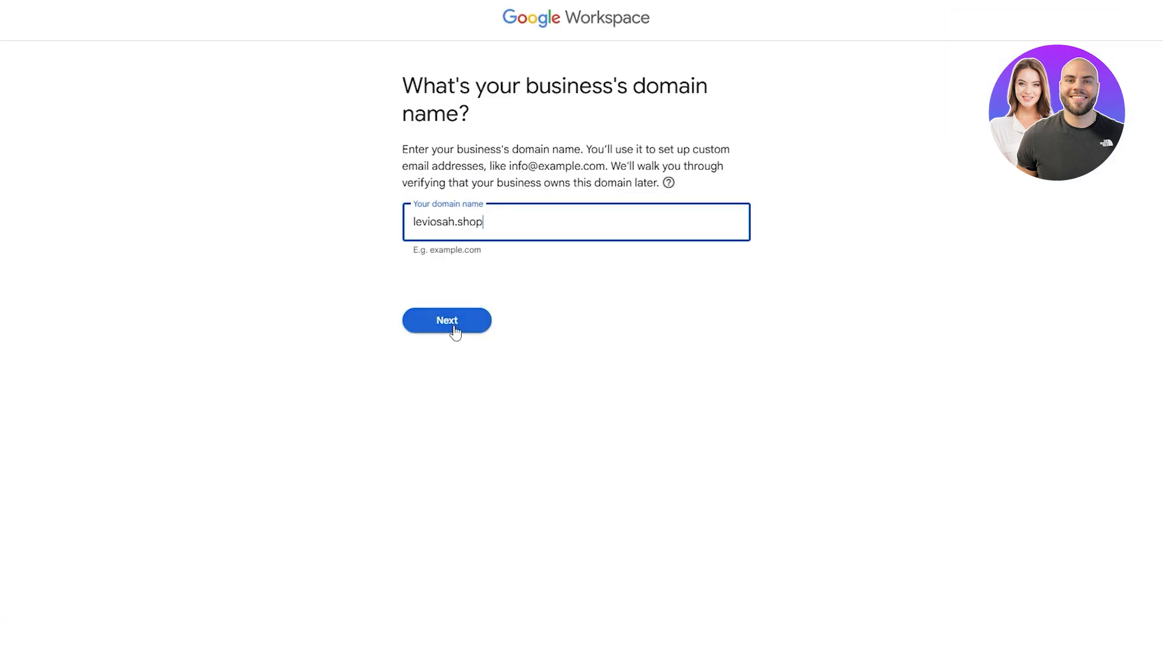
pyautogui.click(450, 324)
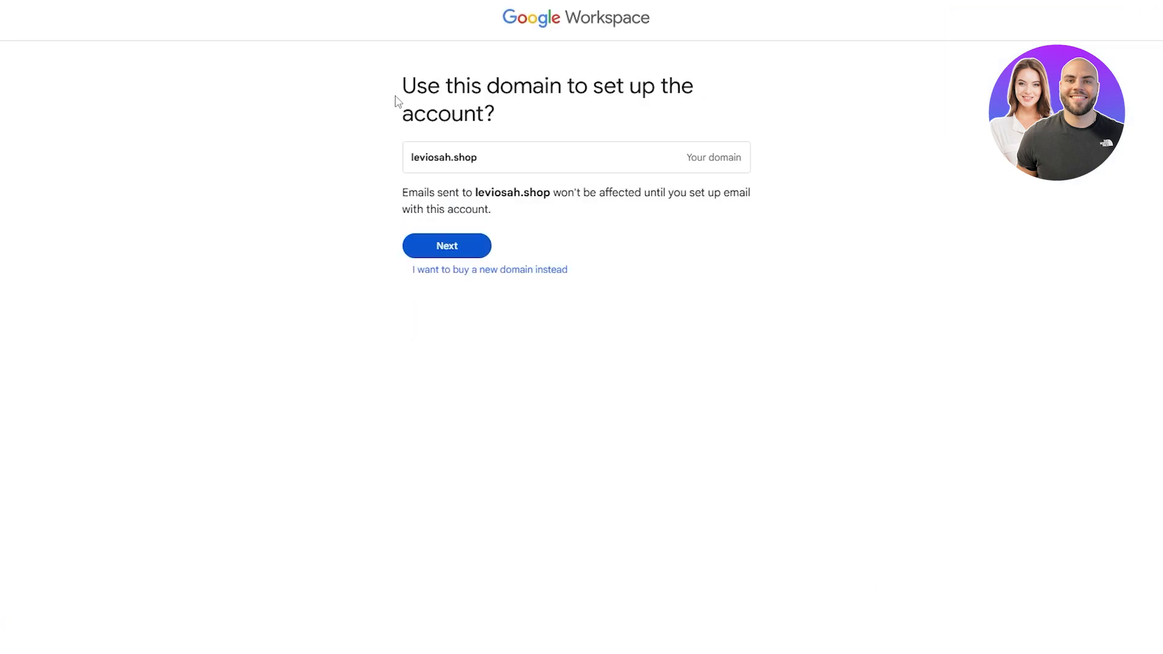
# - Confirm using leviosah.shop for the account and proceed to the sign-in setup
pyautogui.moveTo(404, 82); pyautogui.dragTo(631, 109)
pyautogui.click(525, 328)
pyautogui.click(459, 248)
pyautogui.moveTo(402, 137); pyautogui.dragTo(683, 137)
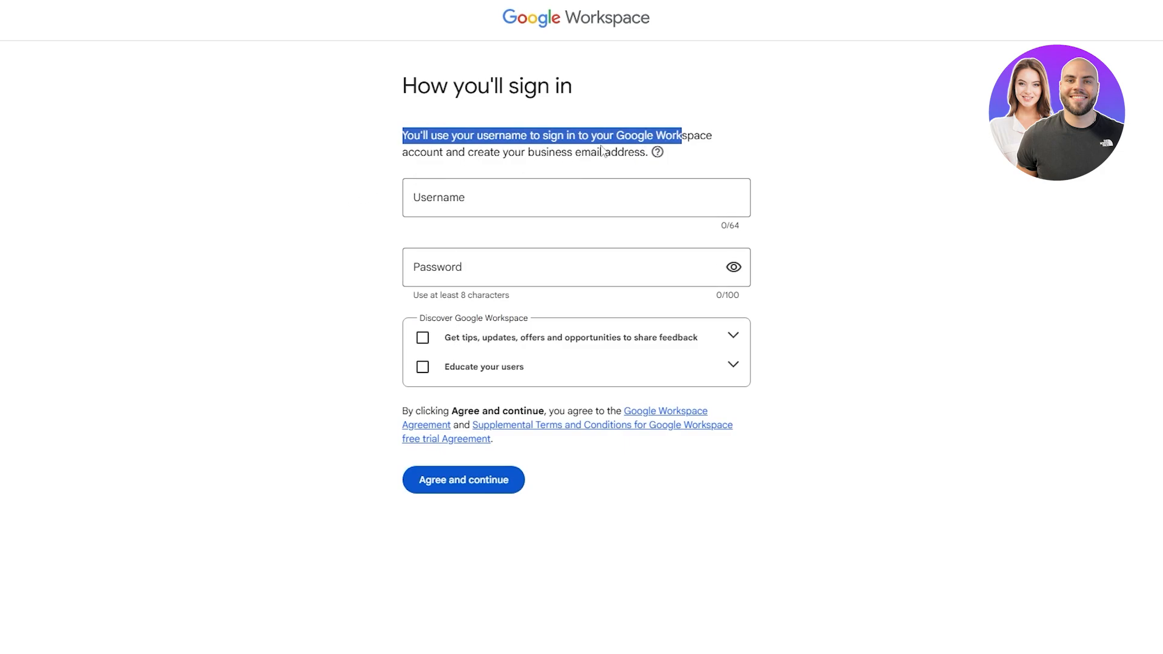
# - Set the sign-in username to support at leviosah.shop, replacing the pasted domain text
pyautogui.click(376, 422)
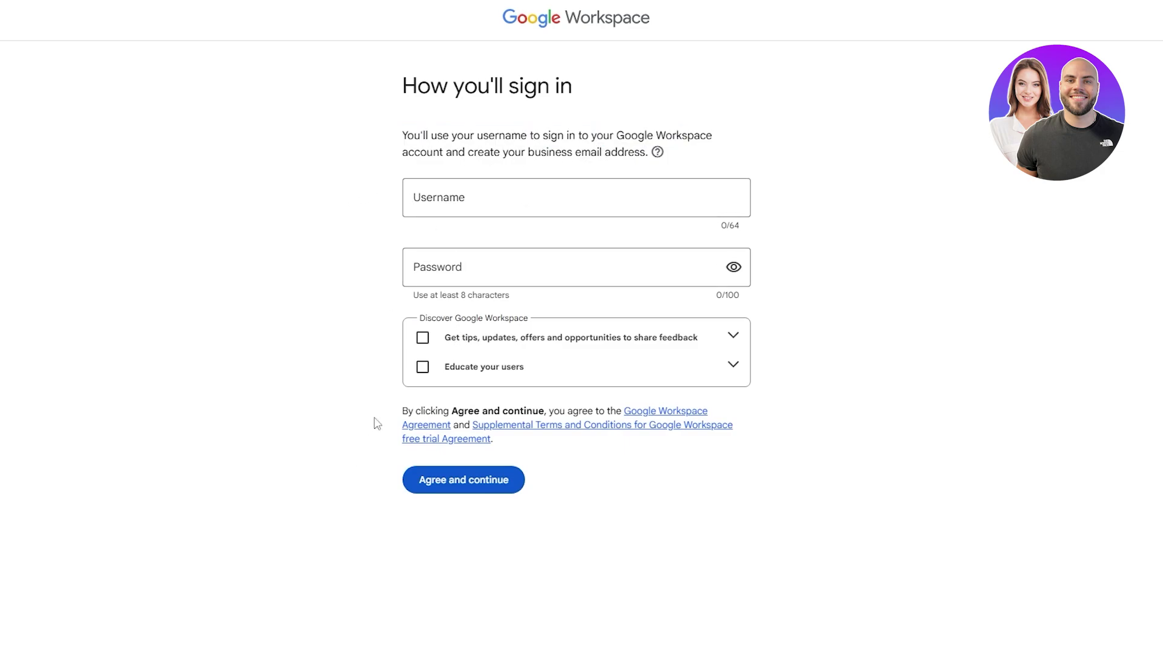
pyautogui.click(414, 196)
pyautogui.hotkey('ctrl', 'v')
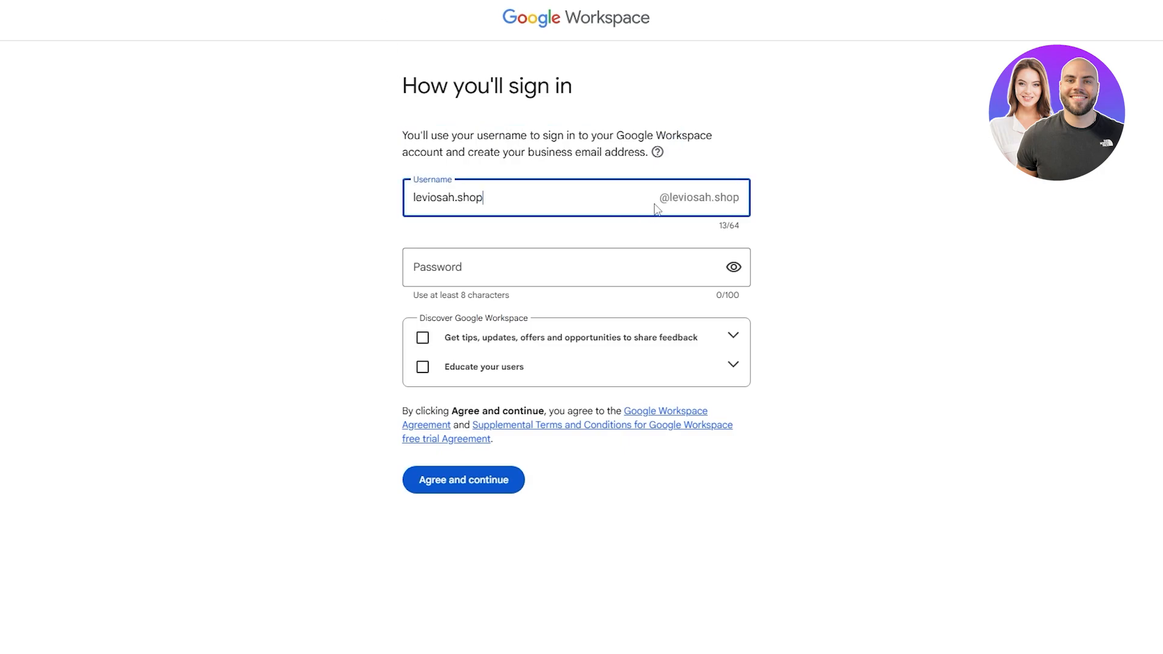
pyautogui.moveTo(454, 196); pyautogui.dragTo(500, 202)
pyautogui.hotkey('ctrl', 'a')
pyautogui.write('techsupport')
pyautogui.hotkey('ctrl', 'a')
pyautogui.write('support')
pyautogui.moveTo(679, 199); pyautogui.dragTo(771, 212)
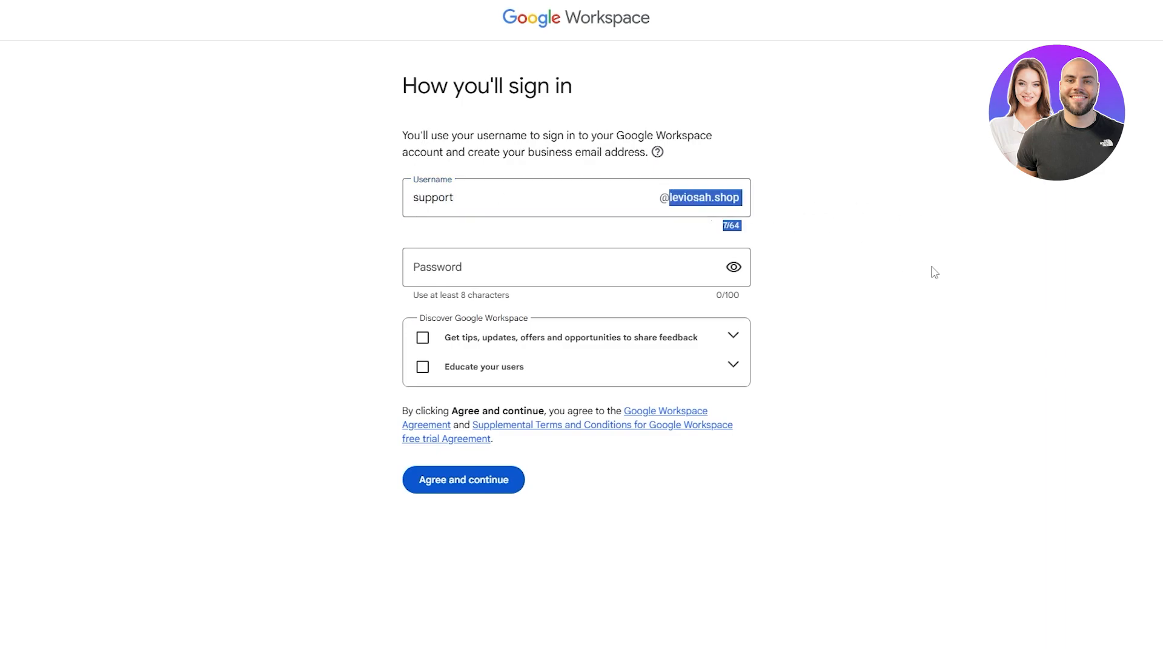
# - Paste the password and submit with Agree and continue
pyautogui.click(467, 277)
pyautogui.hotkey('ctrl', 'v')
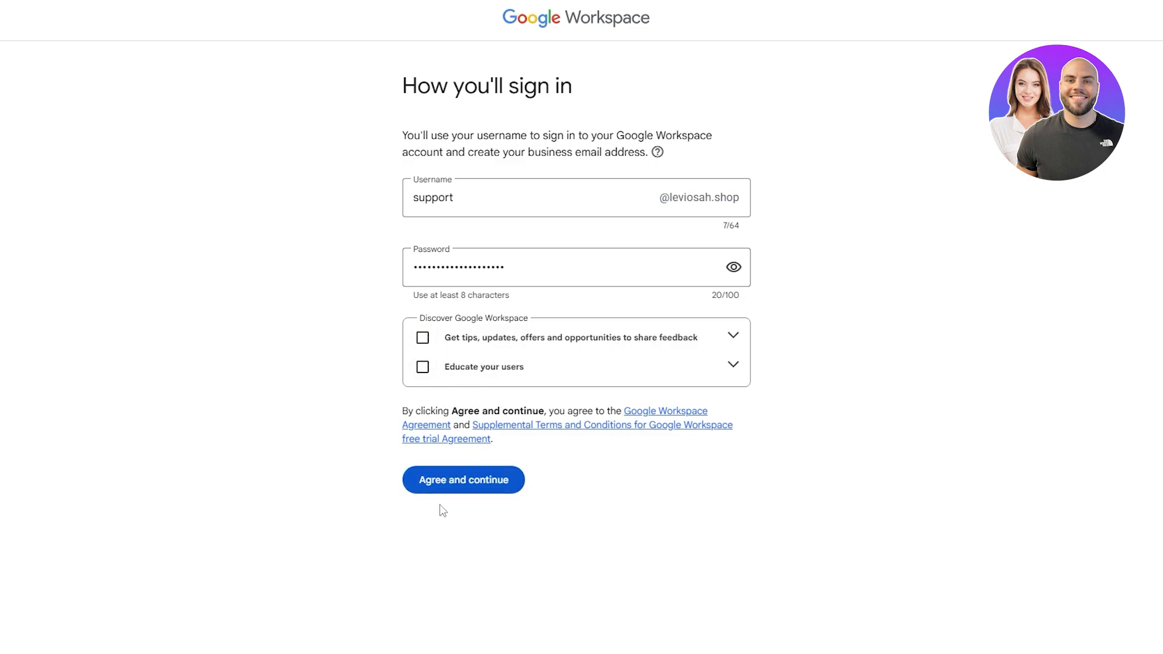
pyautogui.click(443, 482)
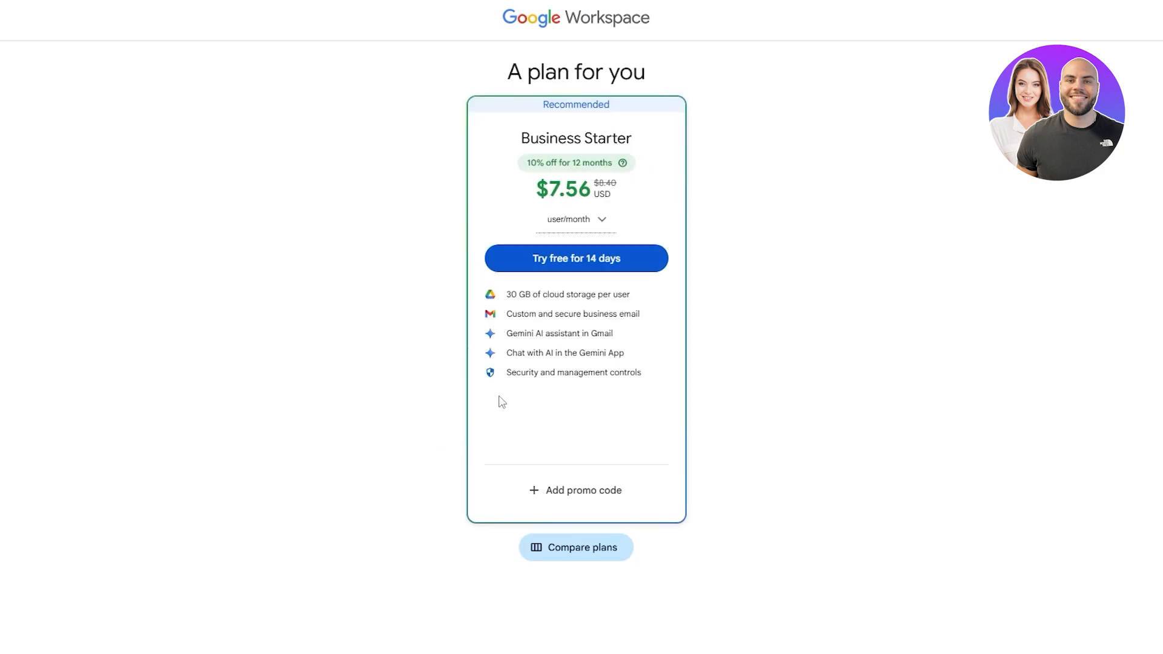
# - View the Flexible vs Annual payment plan options and keep the Flexible monthly plan
pyautogui.click(601, 221)
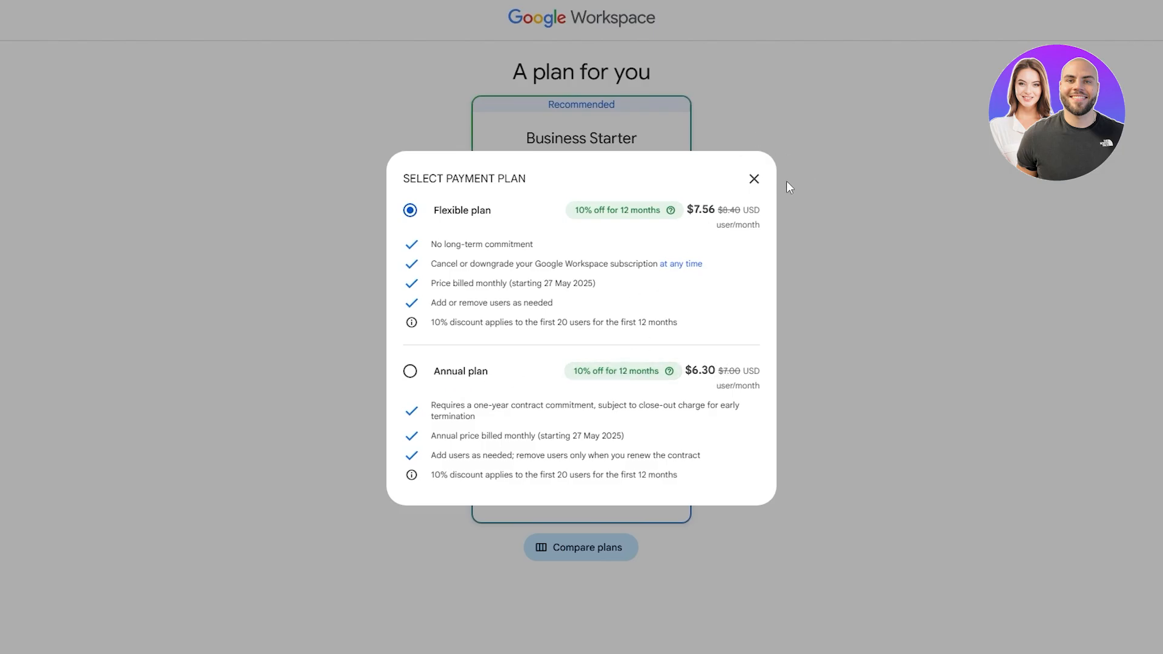
pyautogui.click(753, 179)
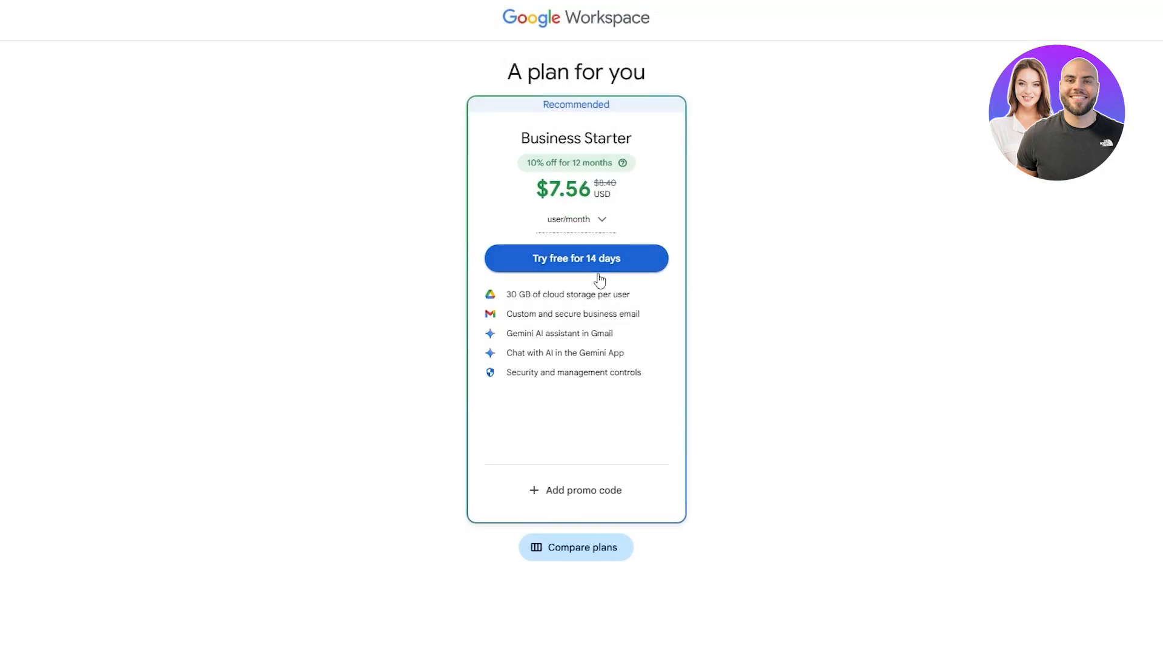
# - Start the 14-day free trial and review the payments profile and payment method sections
pyautogui.click(571, 260)
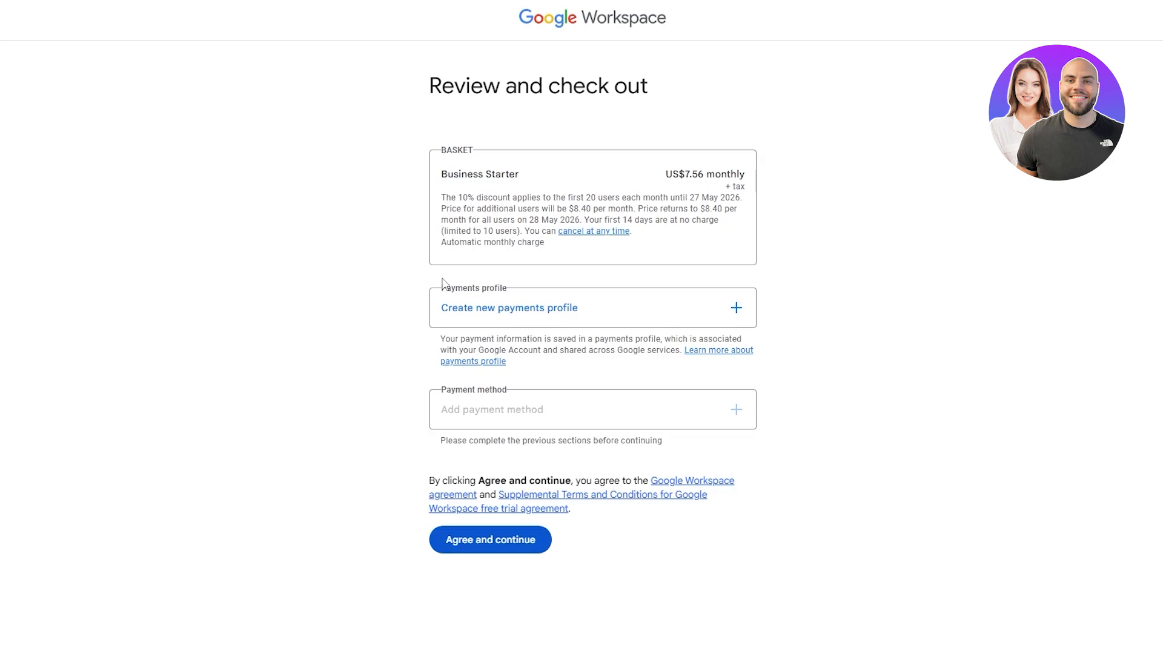
pyautogui.moveTo(449, 288); pyautogui.dragTo(504, 297)
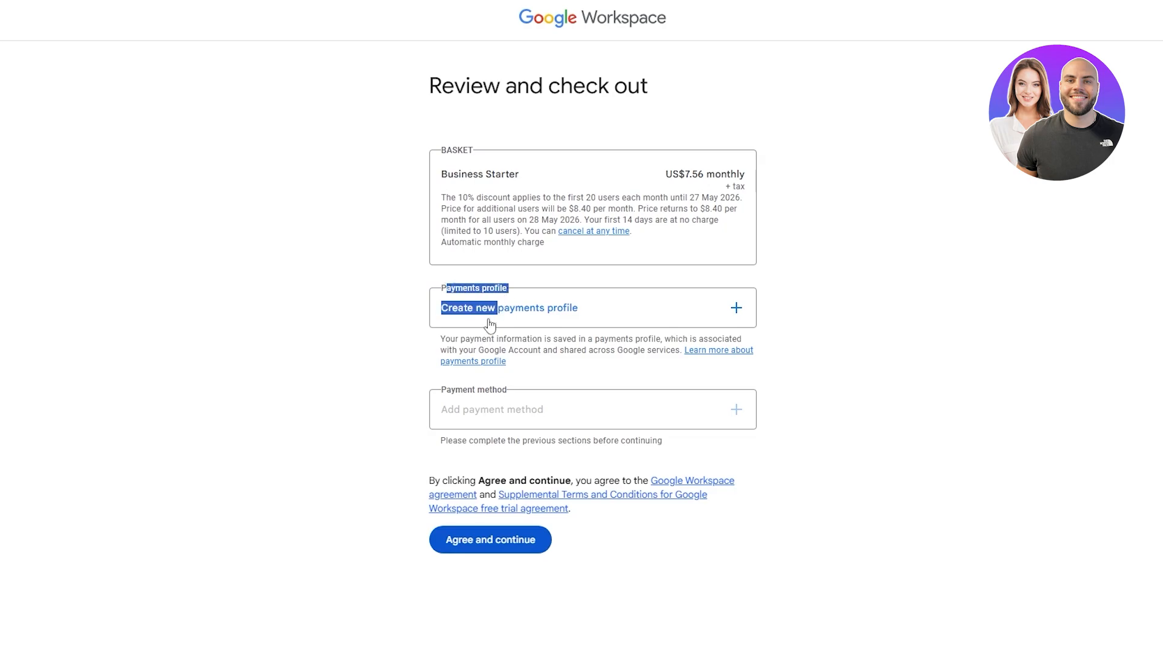
pyautogui.moveTo(459, 389); pyautogui.dragTo(474, 409)
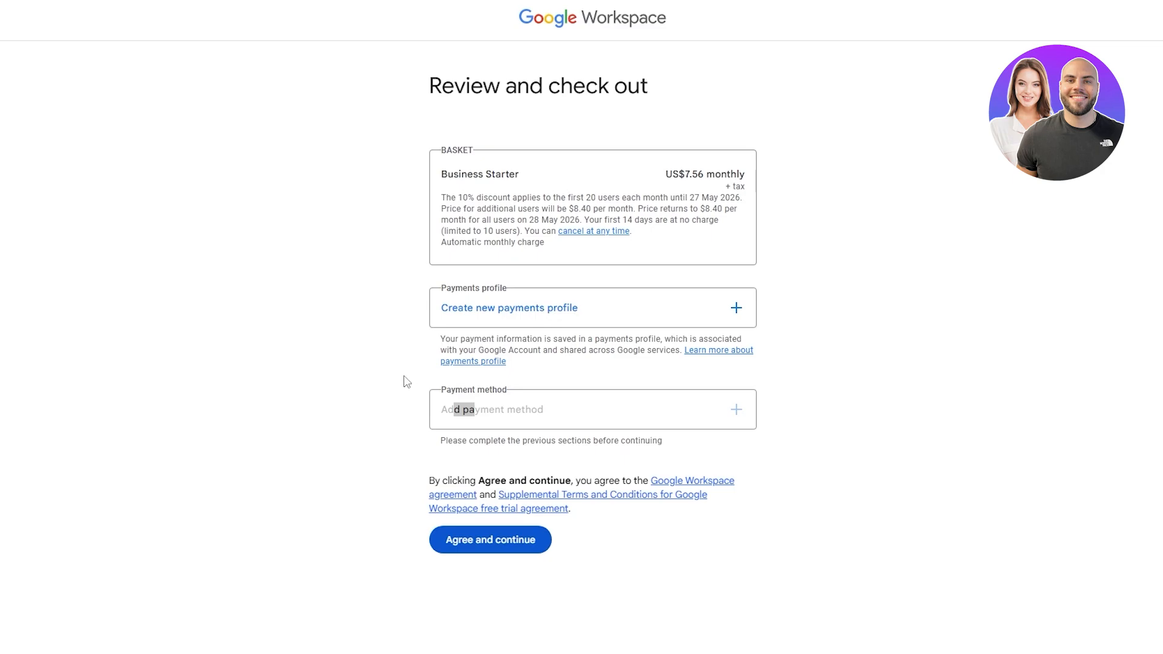
# - Begin a new payments profile, cancel it, then reopen the form
pyautogui.click(540, 306)
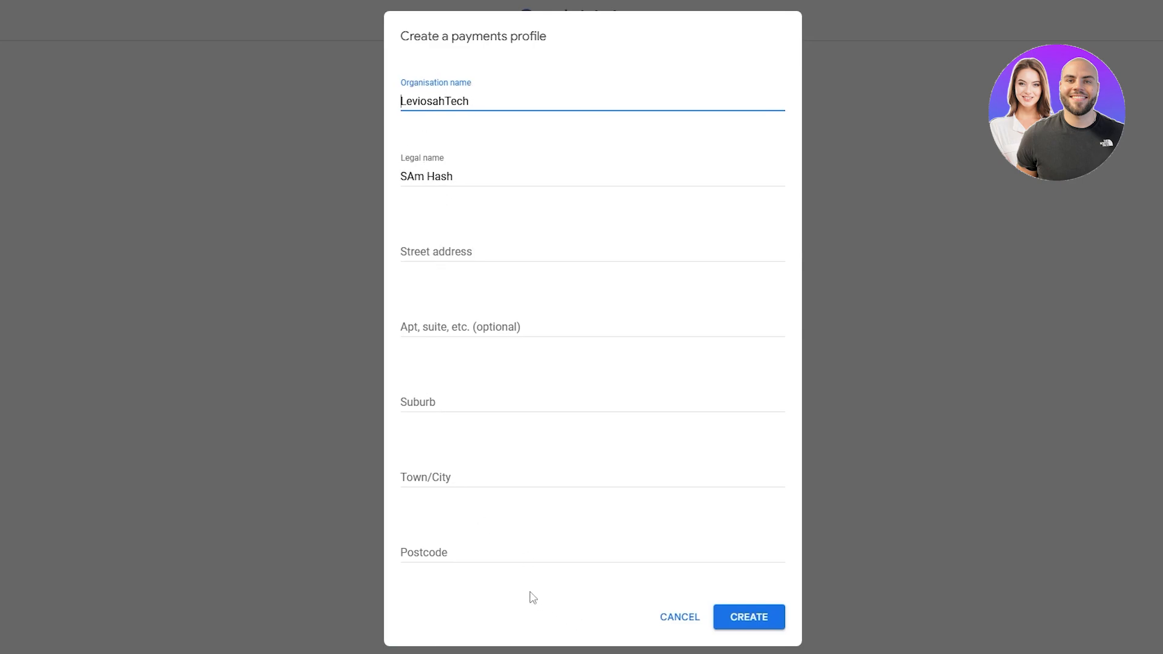
pyautogui.click(682, 617)
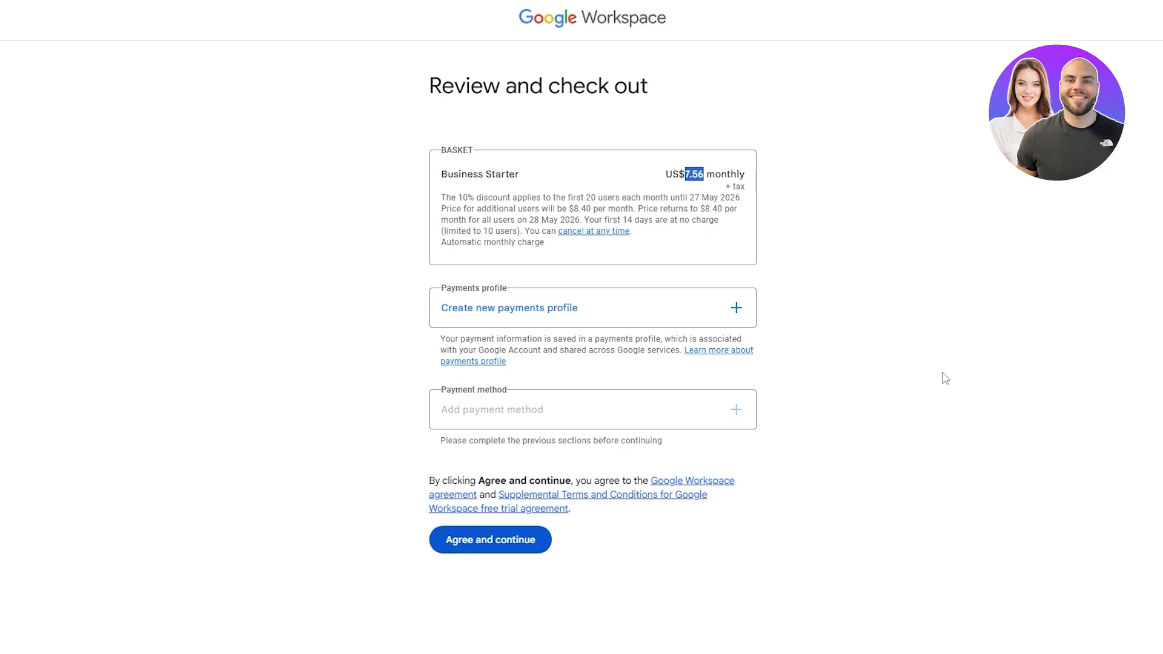
pyautogui.click(664, 314)
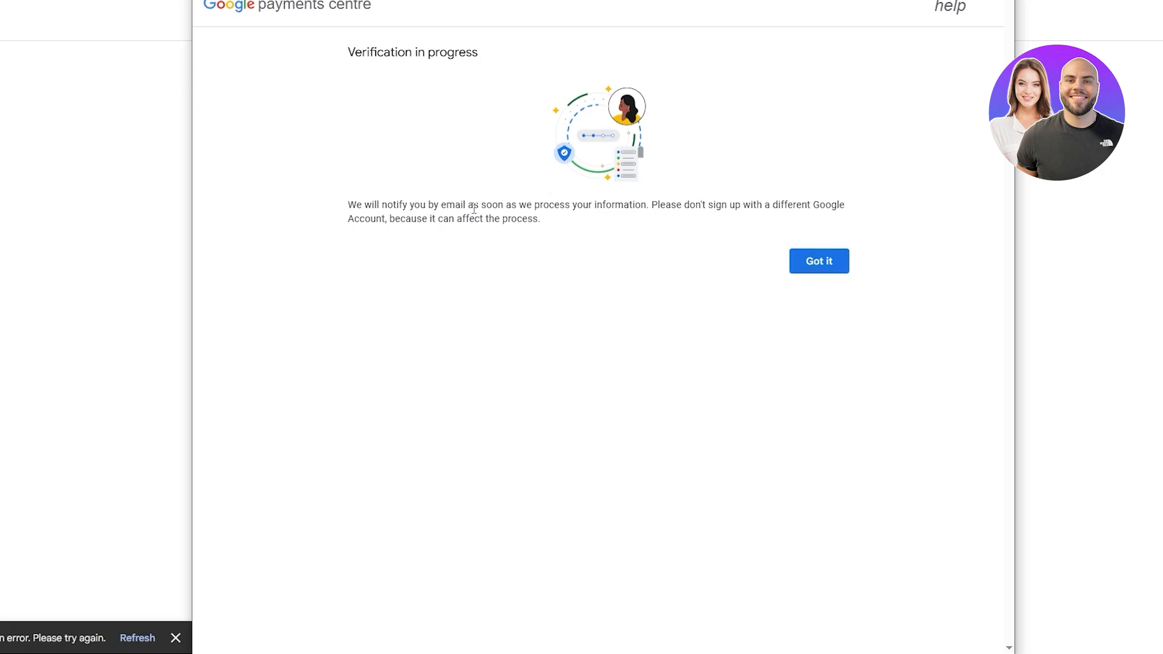
# - Acknowledge the payment Verification in progress notice with Got it
pyautogui.click(819, 264)
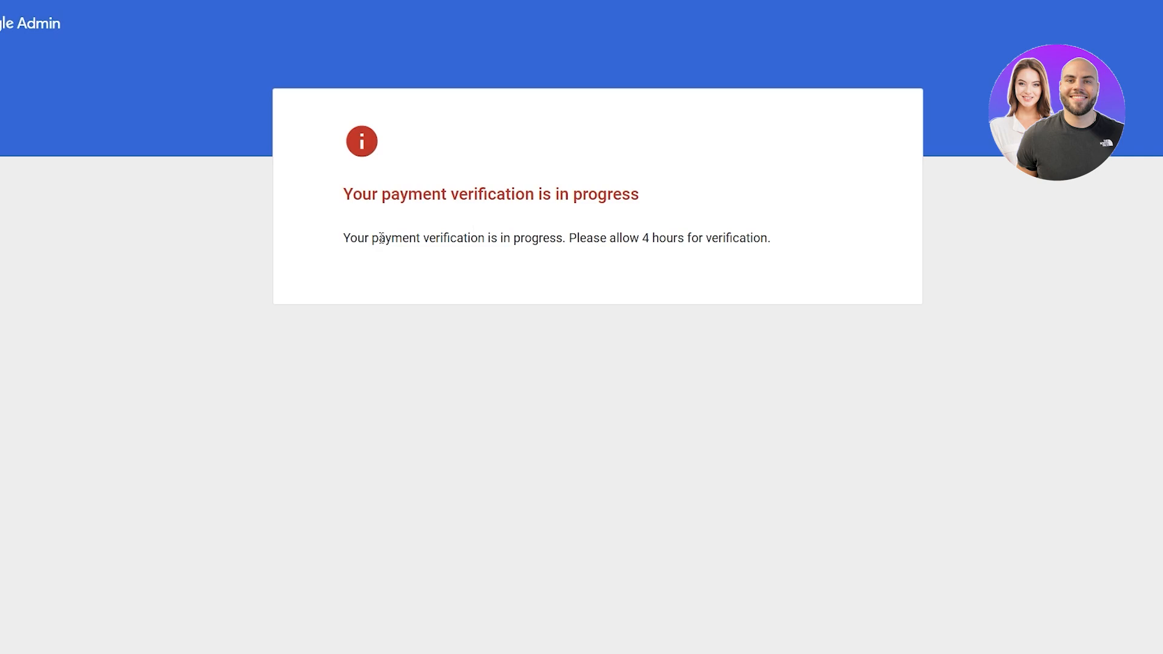
# - Read the verification message heading before landing on the Admin console home
pyautogui.moveTo(360, 189); pyautogui.dragTo(649, 264)
pyautogui.click(650, 267)
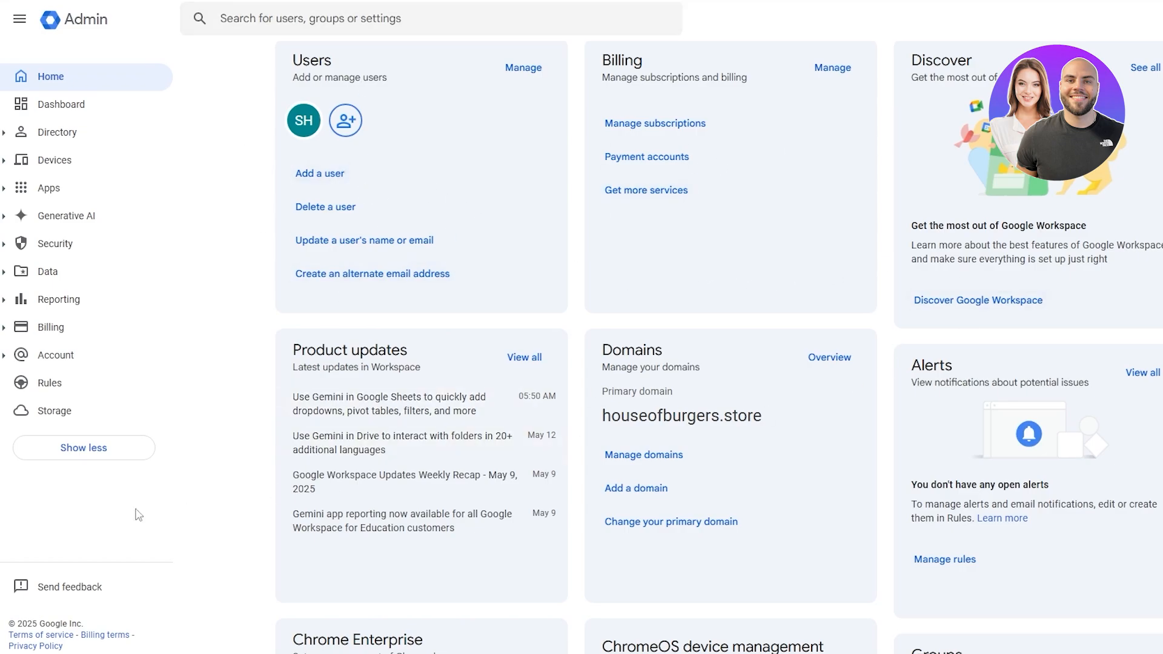
pyautogui.scroll(-2, 731, 481)
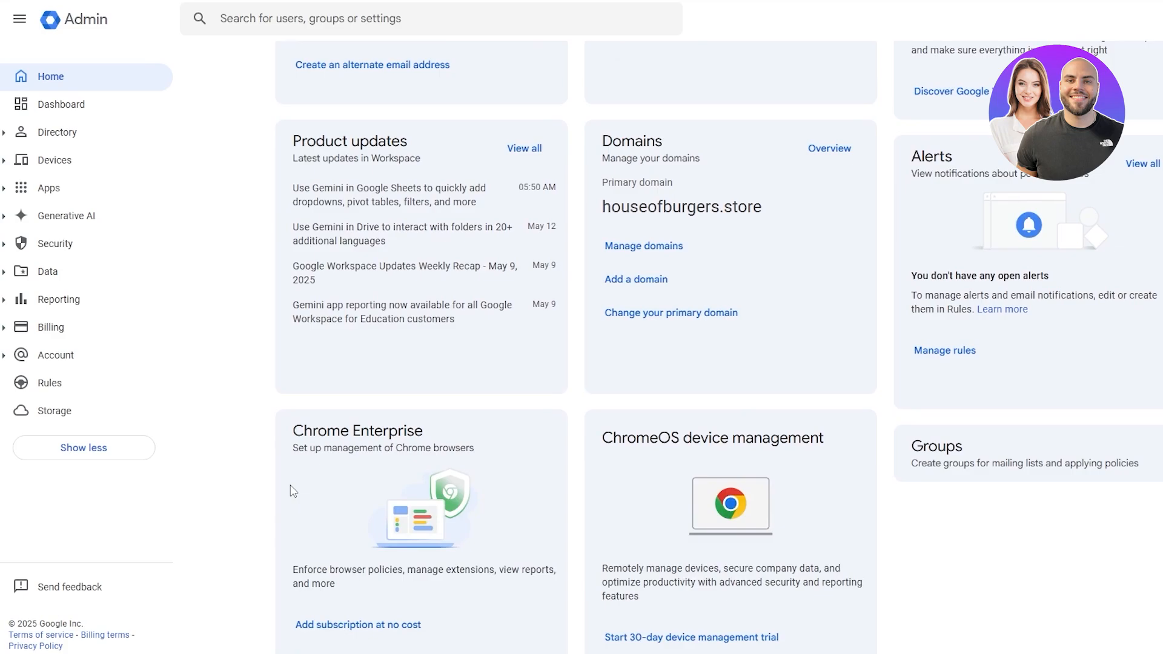
pyautogui.scroll(-1, 296, 489)
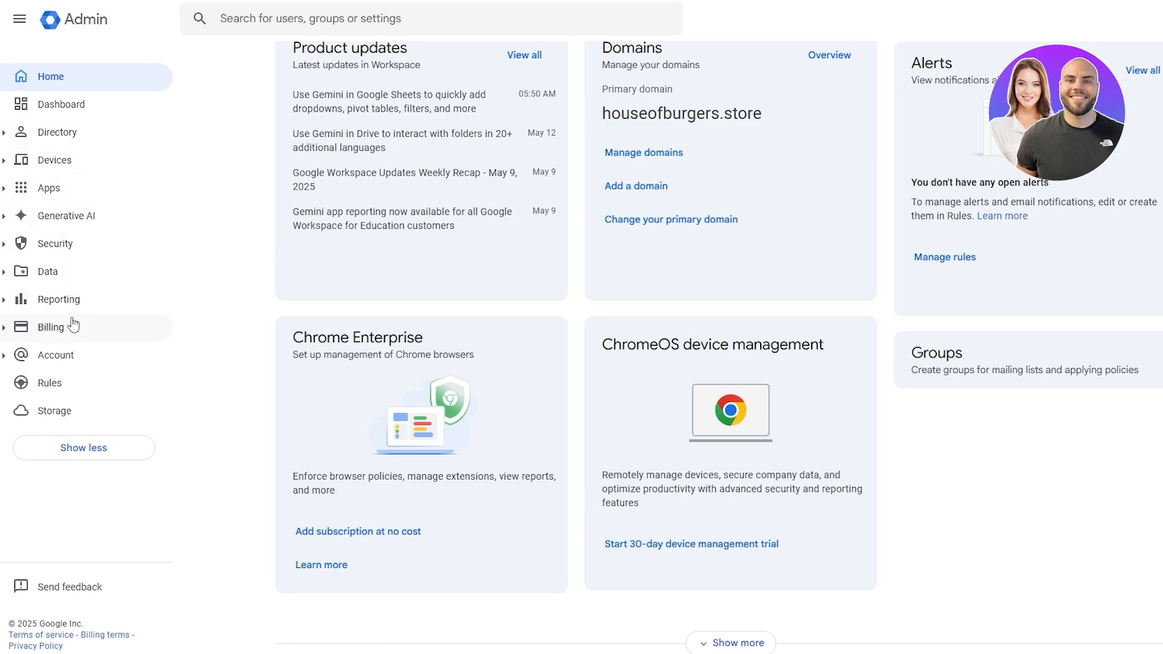
pyautogui.scroll(4, 233, 480)
pyautogui.scroll(1, 234, 480)
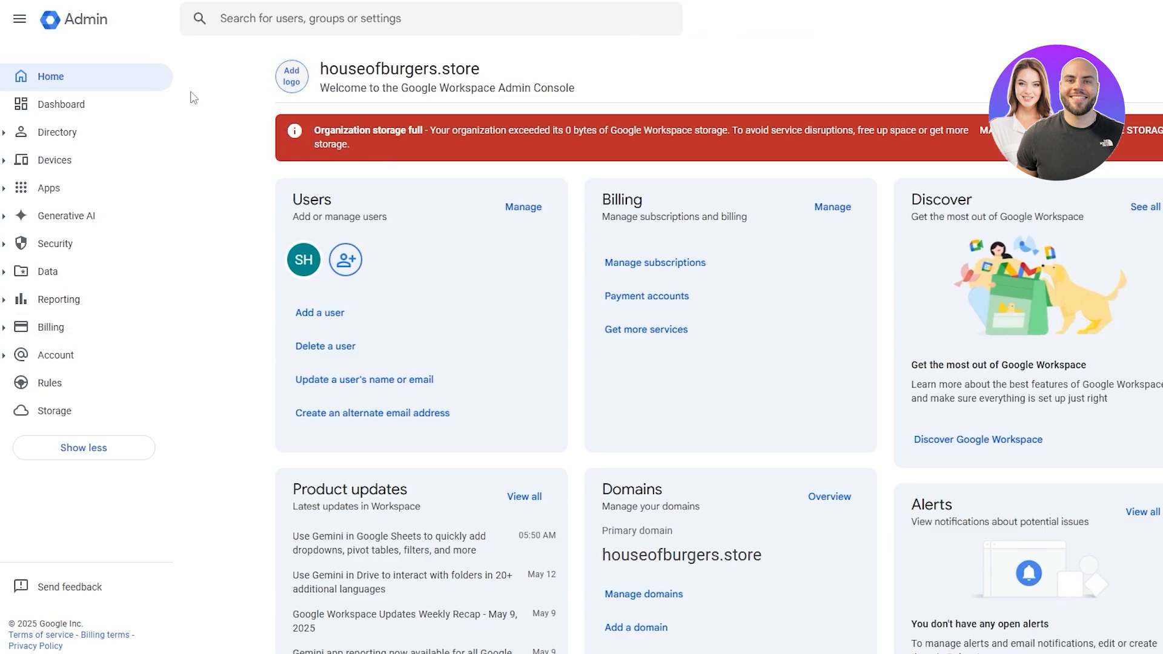
# - Go to the Dashboard page showing the single alert-contact insight
pyautogui.click(57, 105)
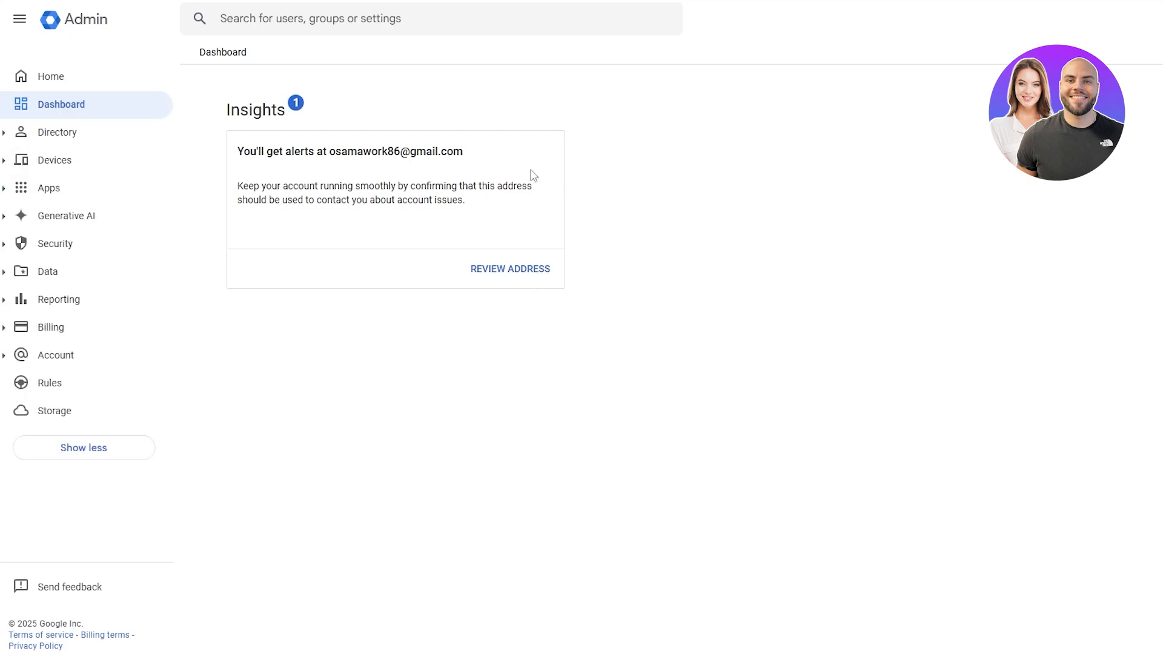
# - View the Directory's Users list
pyautogui.click(86, 144)
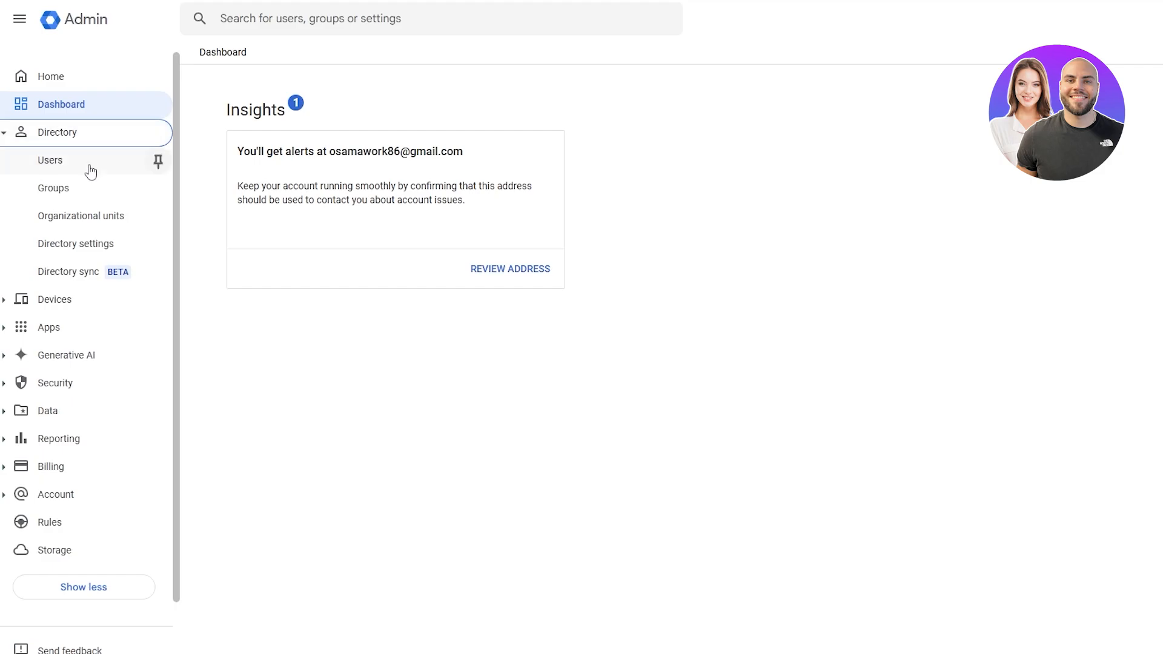
pyautogui.click(89, 162)
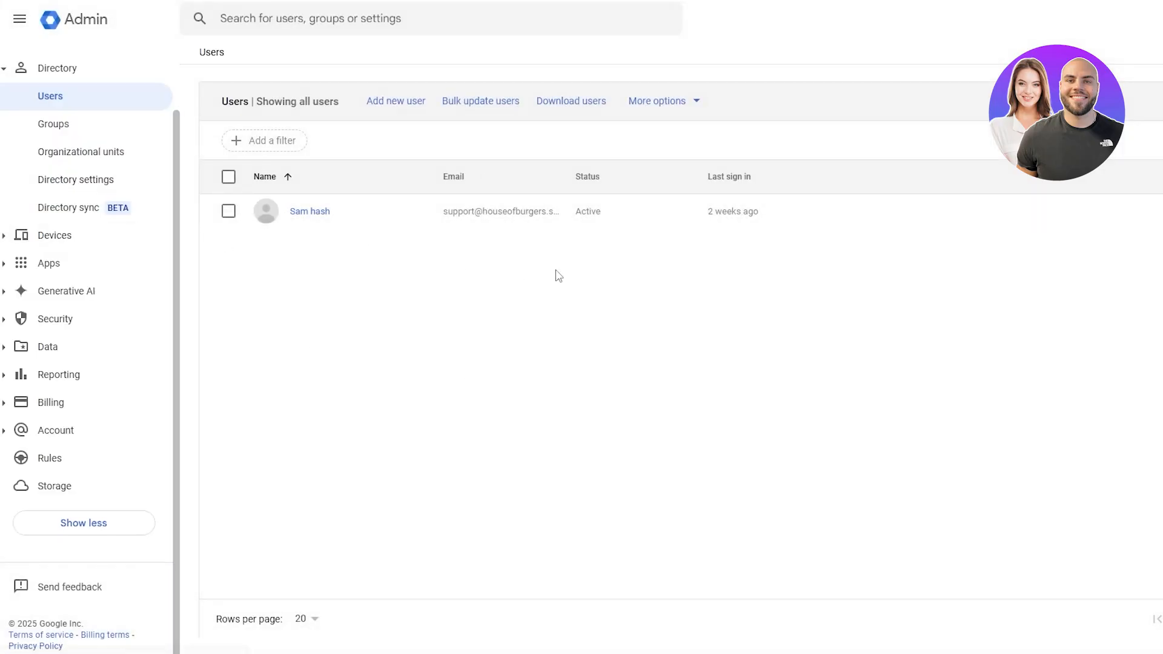
# - View the Google Workspace services list (AppSheet, Google Voice, Groups for Business) from Apps Overview
pyautogui.click(5, 268)
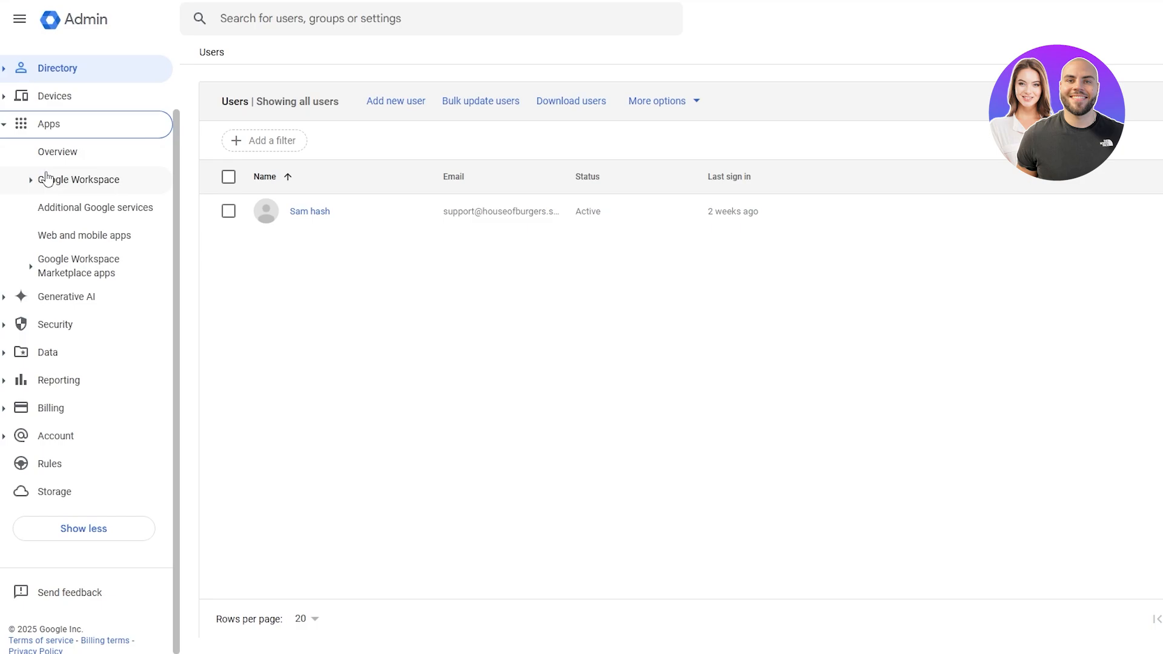
pyautogui.click(37, 125)
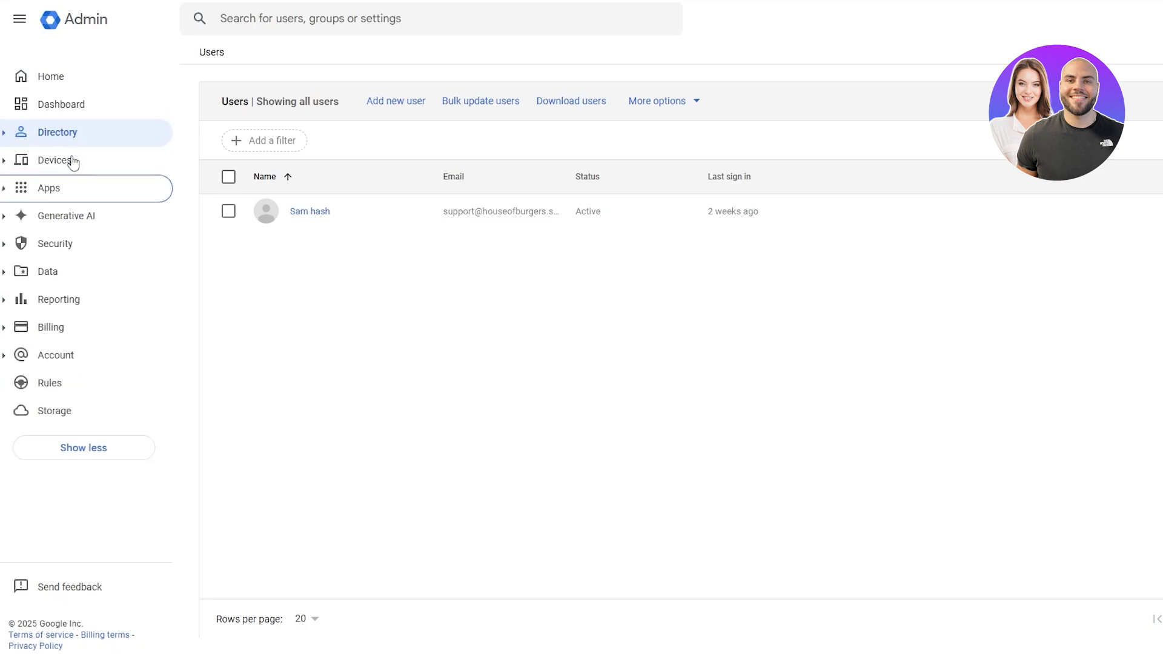
pyautogui.click(31, 189)
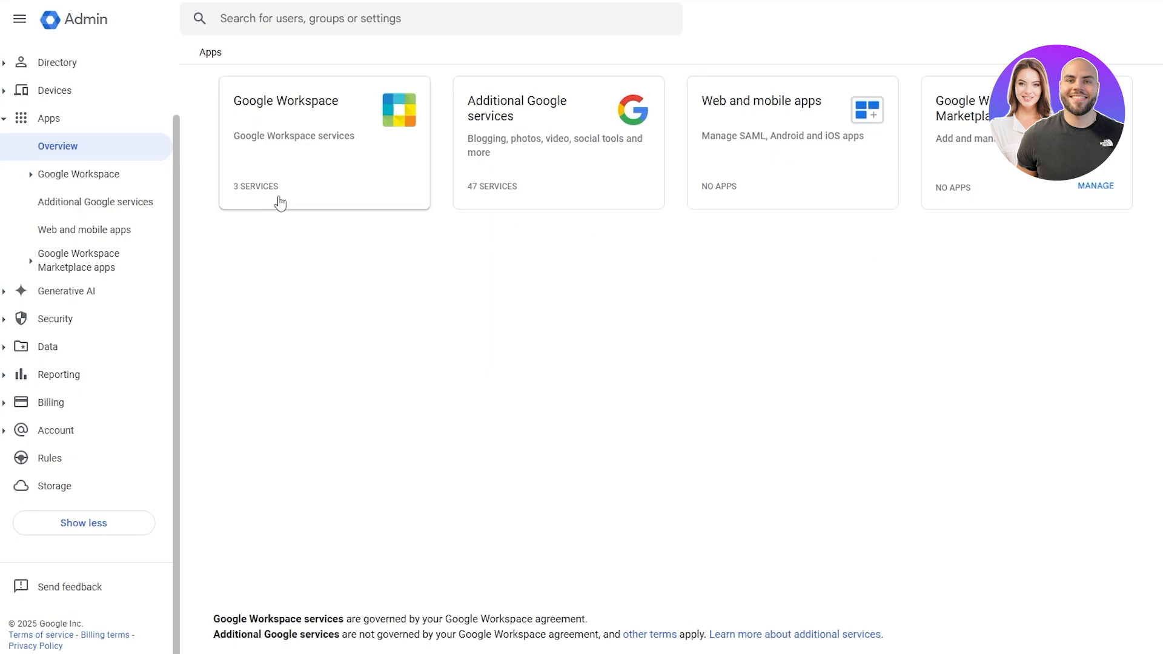
pyautogui.click(301, 178)
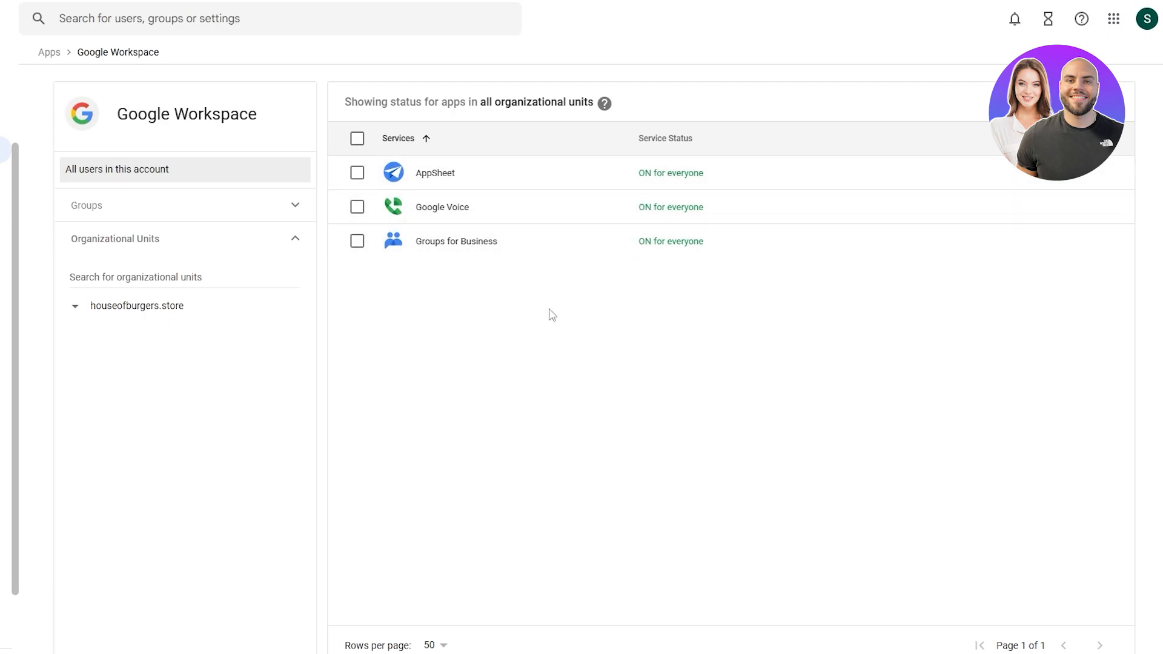
# - Review the Gemini app settings under Generative AI, noting its ON-for-everyone status
pyautogui.moveTo(714, 208)
pyautogui.click(39, 380)
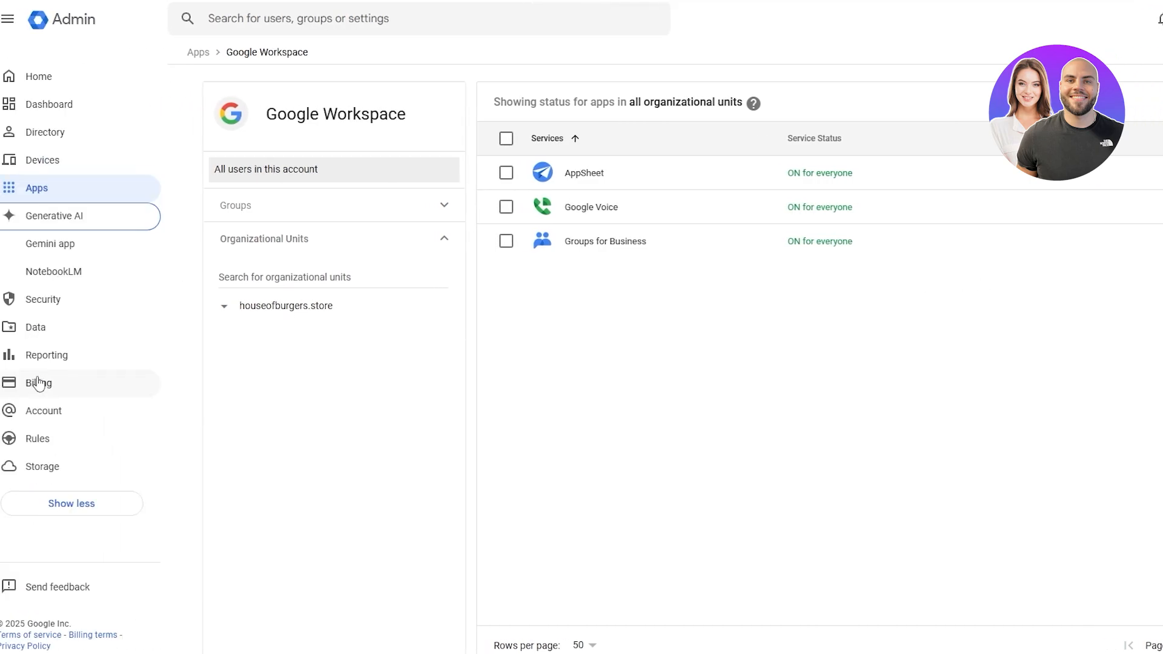
pyautogui.click(75, 247)
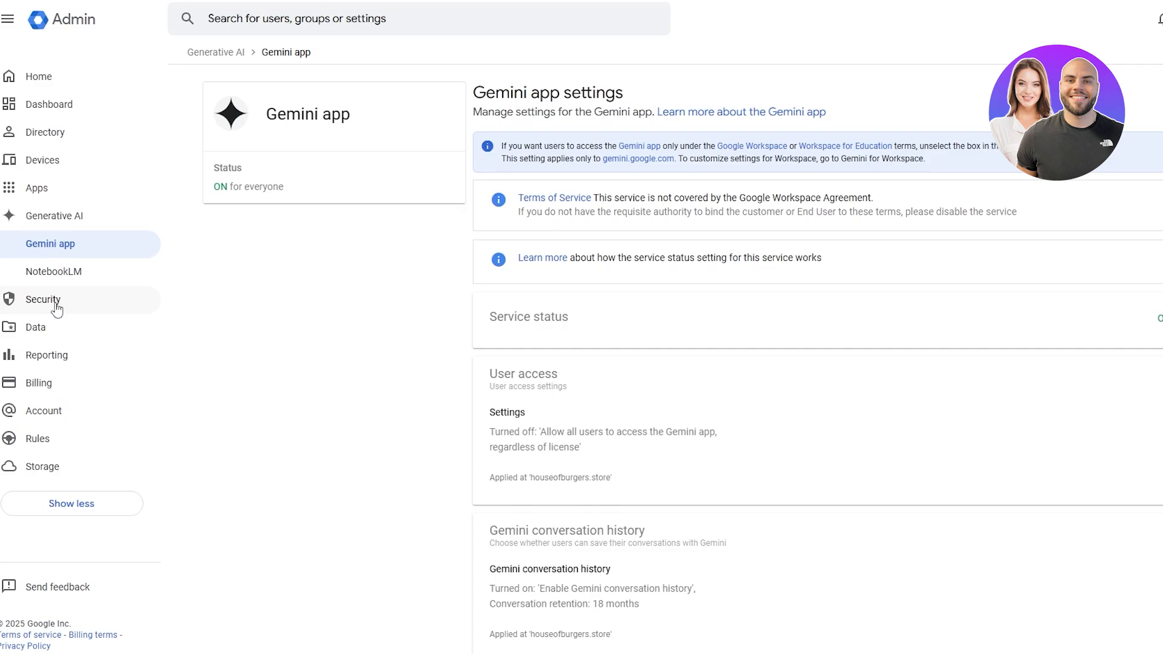
pyautogui.moveTo(54, 272)
pyautogui.moveTo(272, 111); pyautogui.dragTo(212, 136)
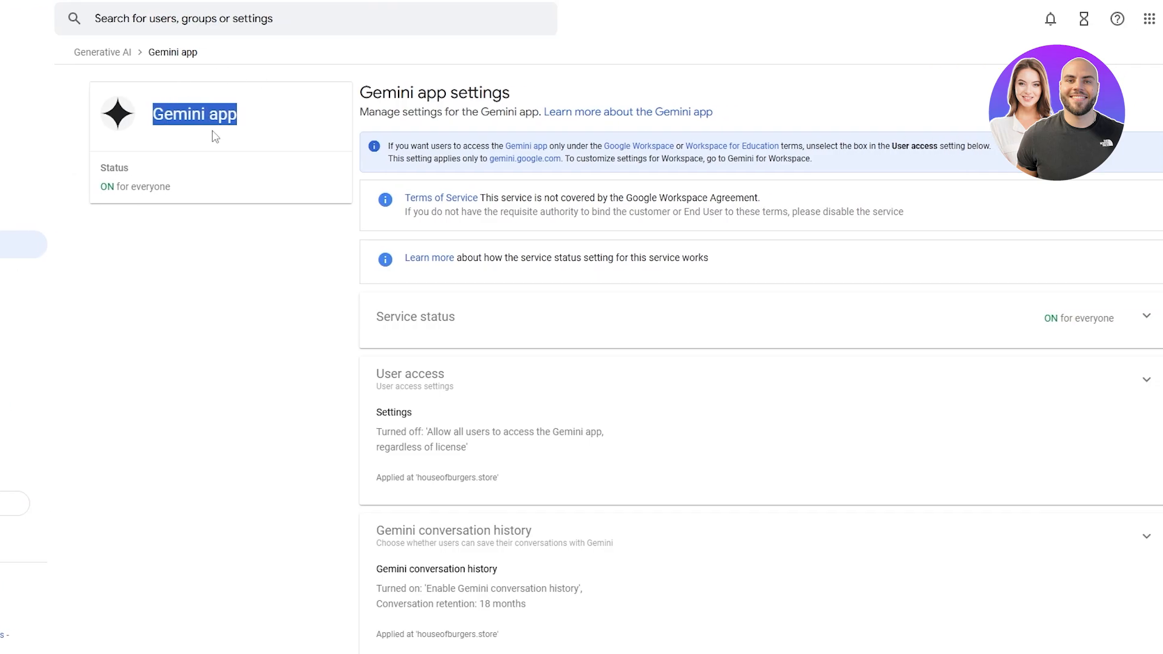
pyautogui.moveTo(68, 186); pyautogui.dragTo(109, 186)
pyautogui.click(193, 260)
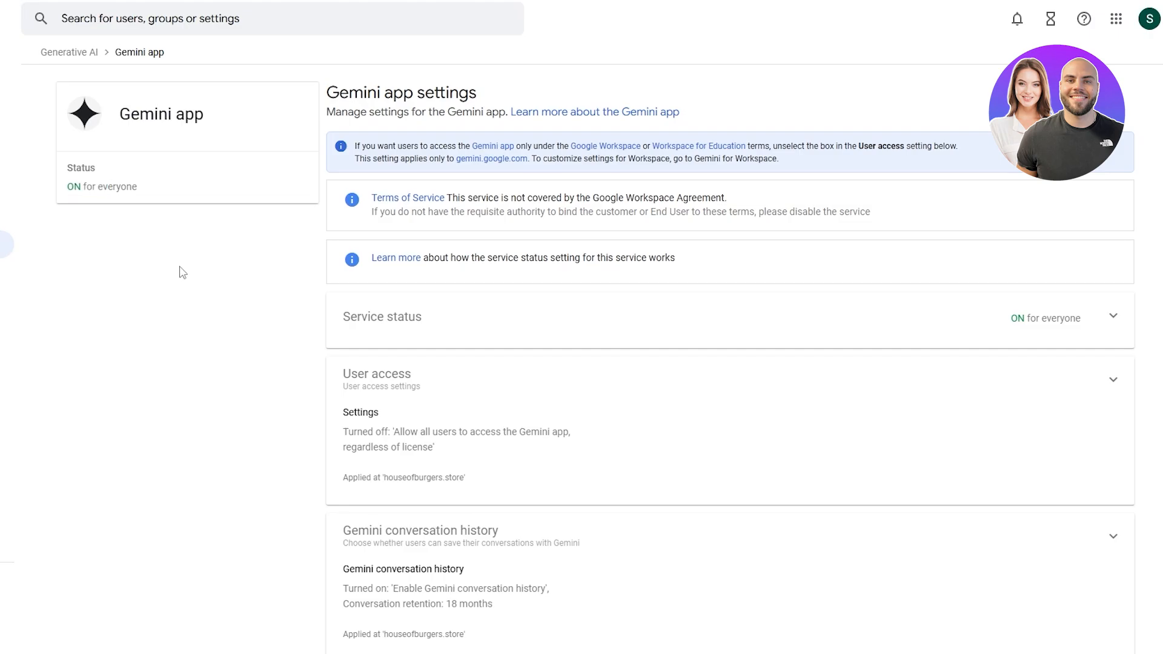
pyautogui.scroll(-1, 311, 455)
# - Review NotebookLM's service status, then return to the console home for houseofburgers.store
pyautogui.click(54, 270)
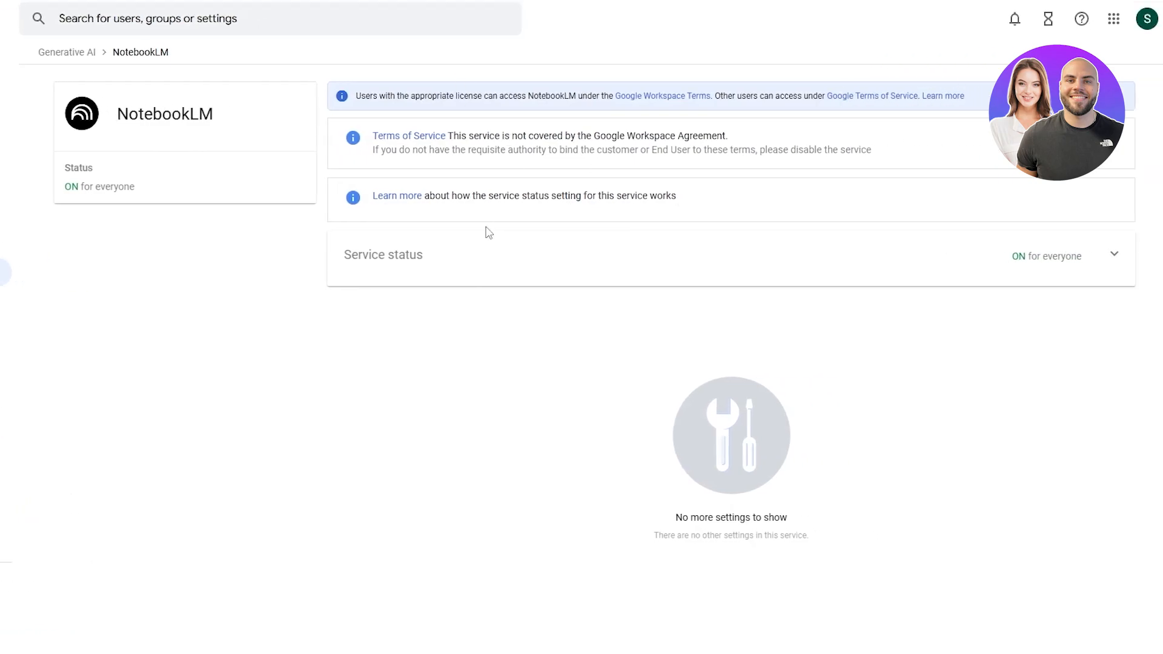
pyautogui.click(1103, 263)
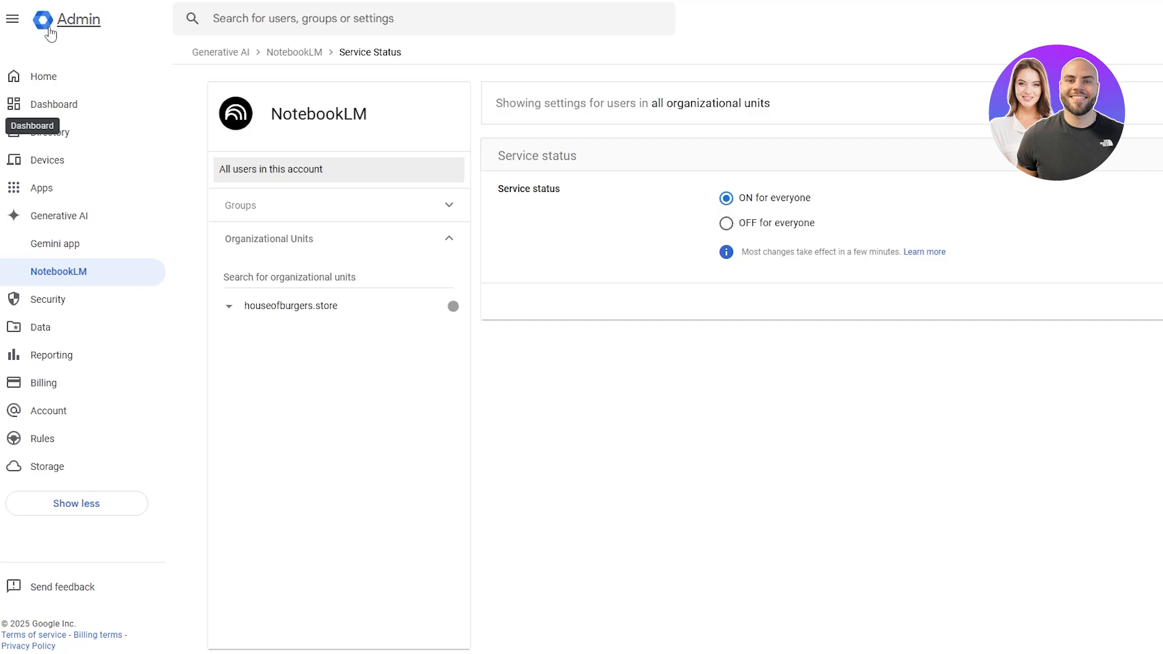
pyautogui.click(13, 19)
pyautogui.click(16, 22)
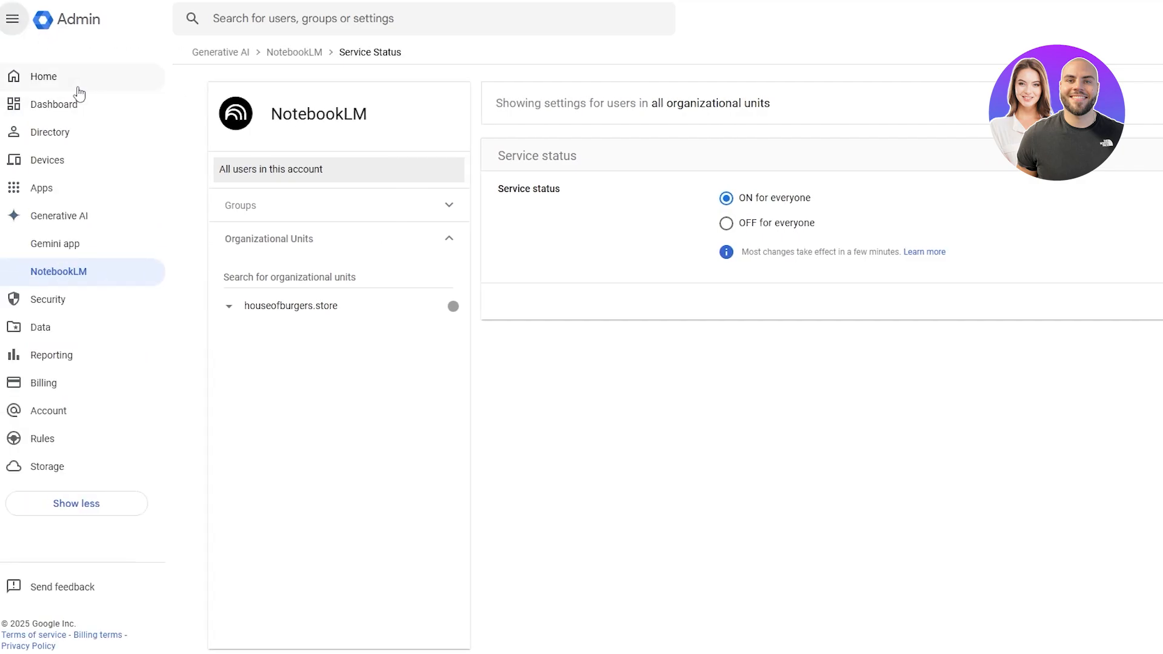
pyautogui.click(79, 86)
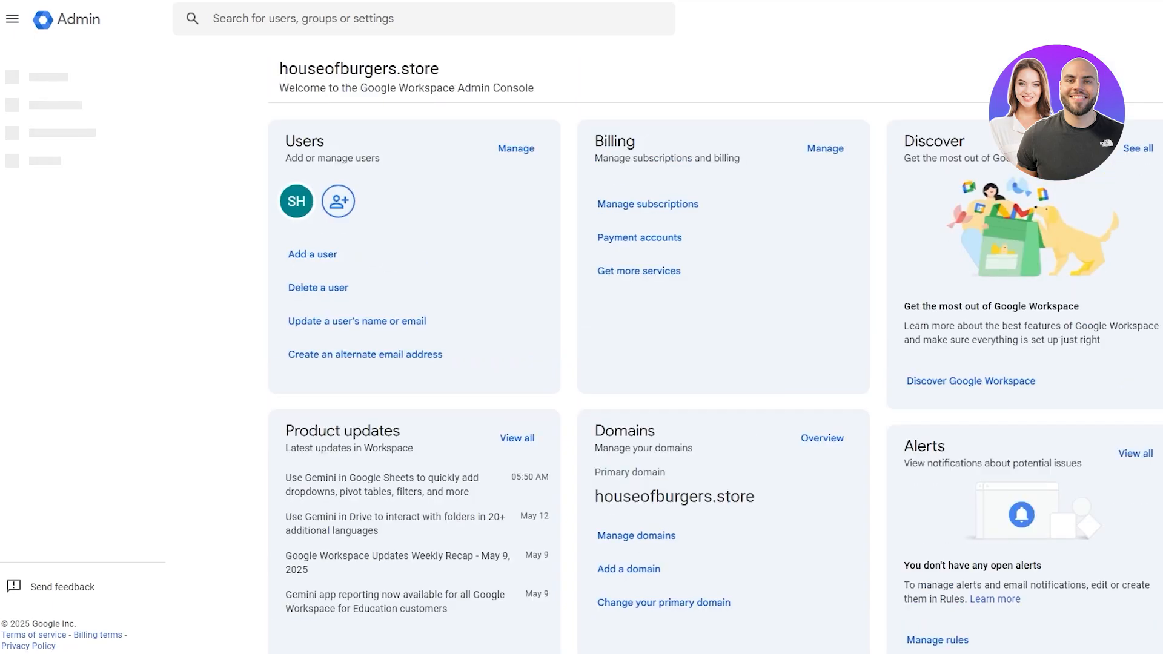
# - Browse the Google apps launcher grid and close it
pyautogui.click(1115, 19)
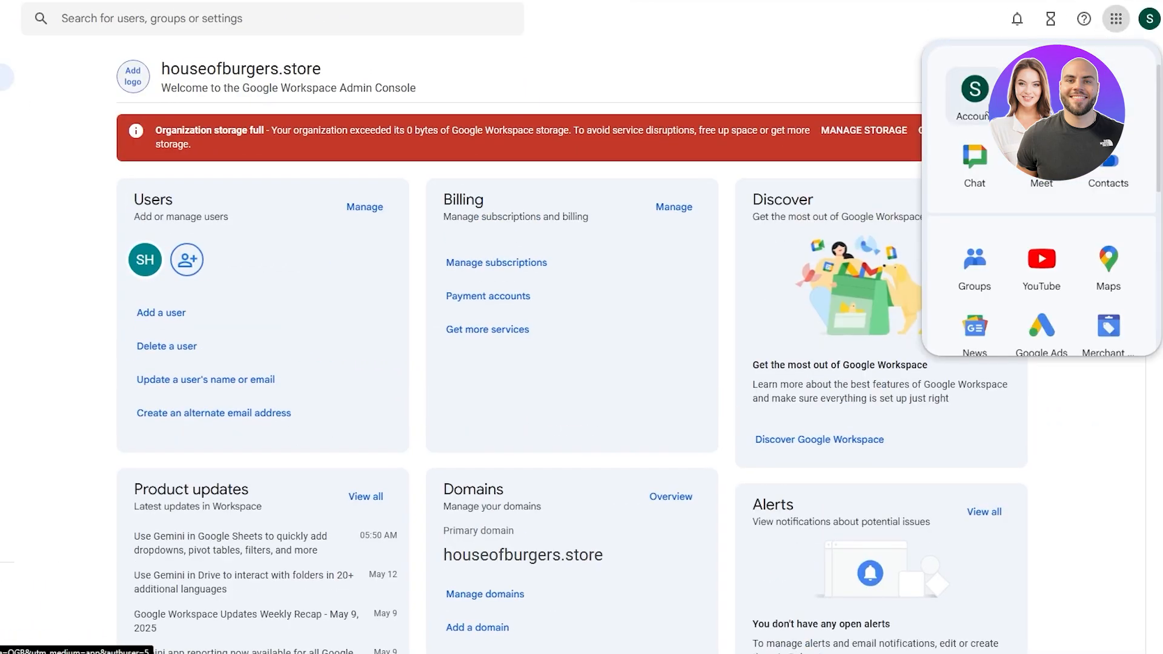
pyautogui.scroll(-1, 1049, 228)
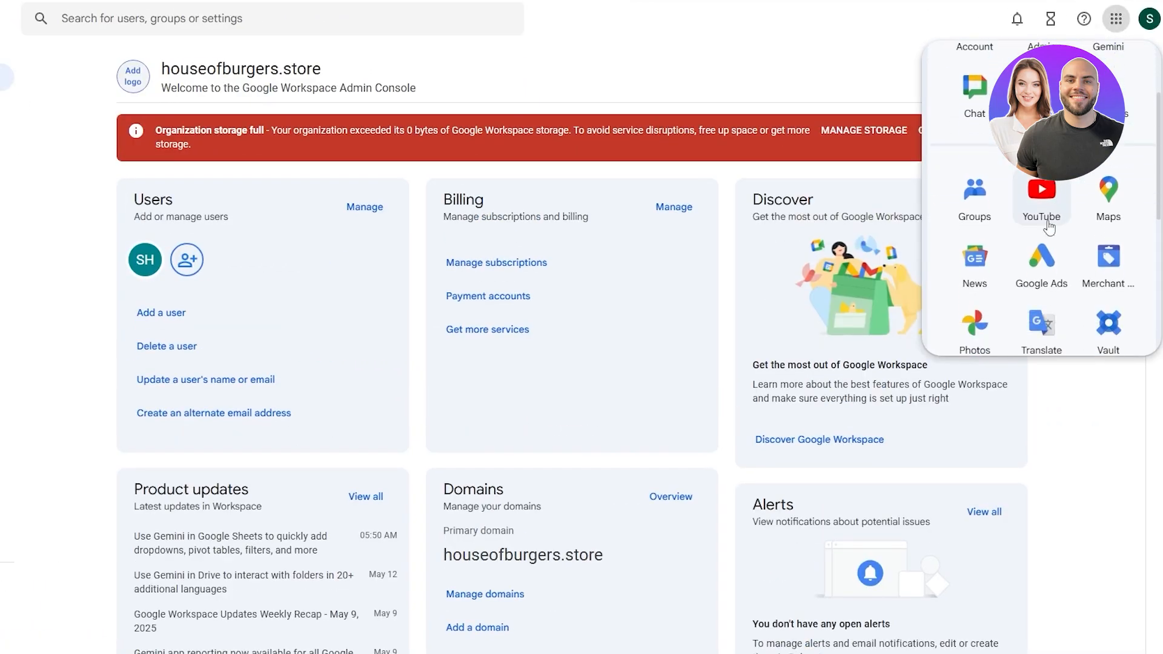
pyautogui.scroll(1, 1054, 226)
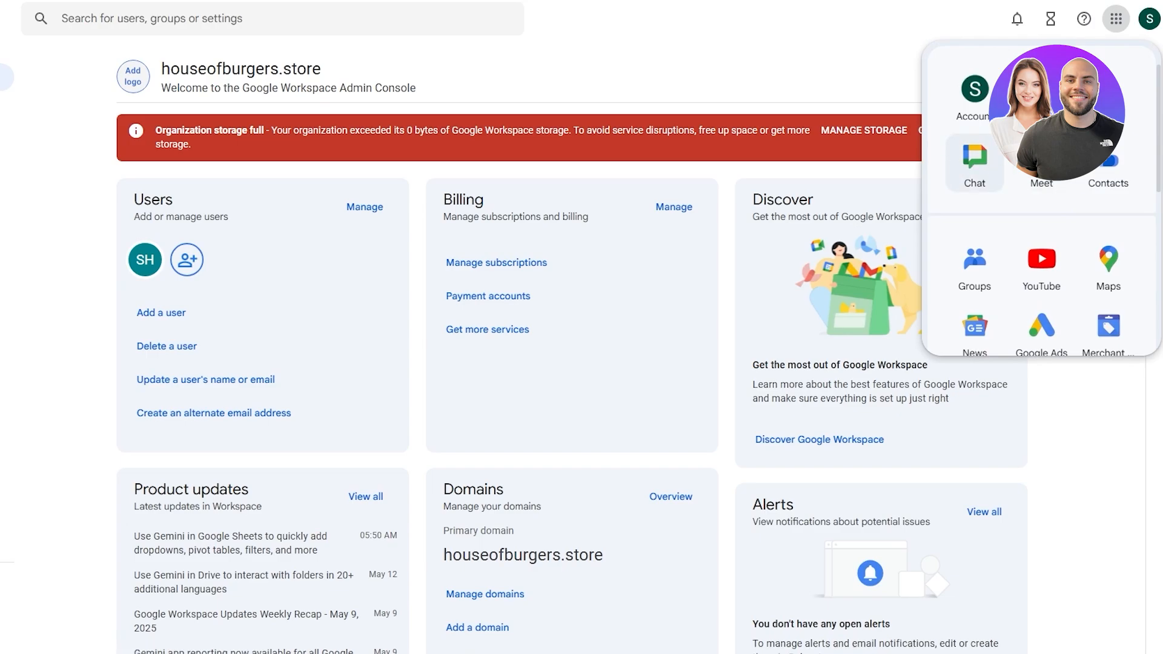
pyautogui.scroll(-3, 1090, 273)
pyautogui.scroll(-1, 1090, 272)
pyautogui.scroll(2, 1092, 292)
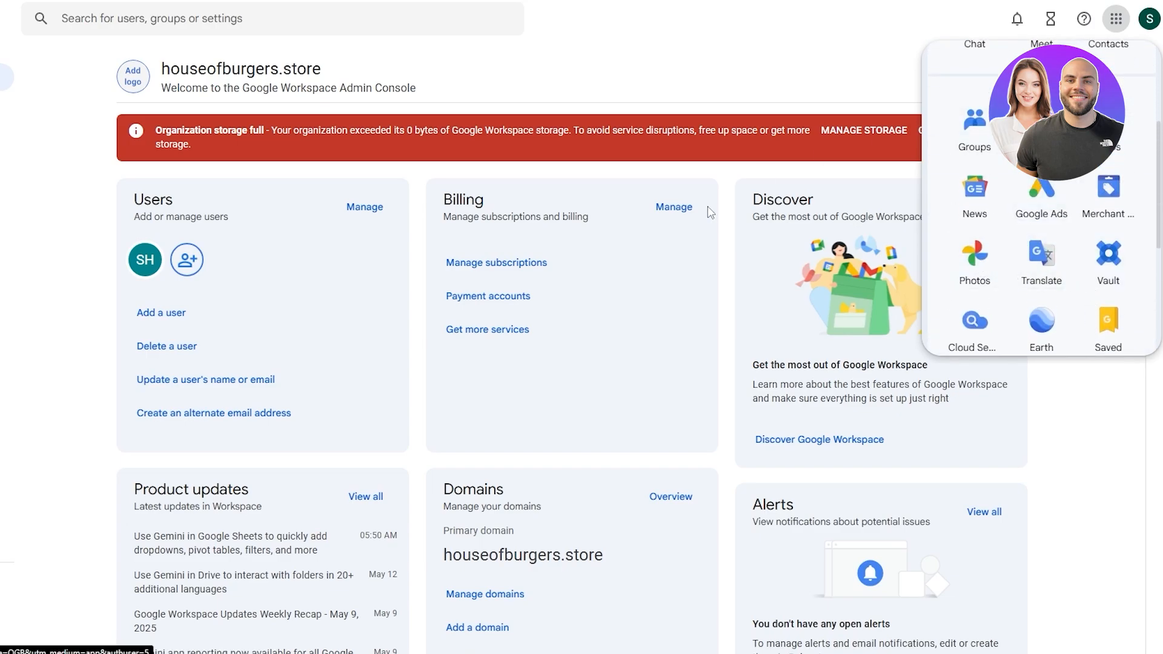
pyautogui.click(845, 3)
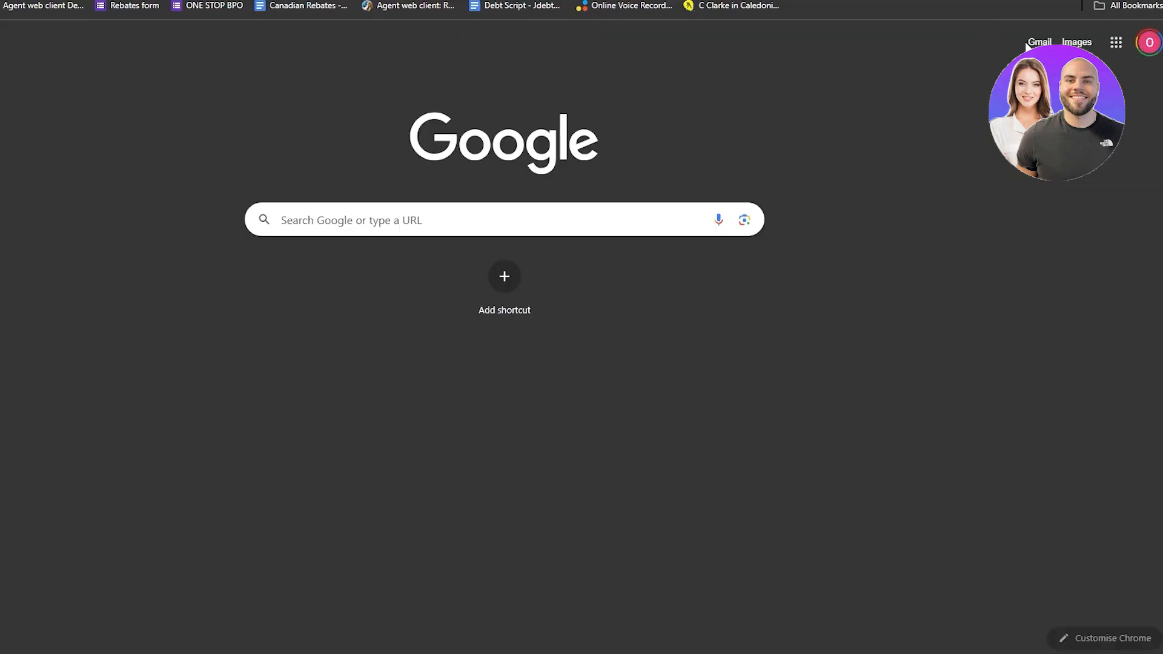
# - Under the Workspace account, launch Google Chat, which reports the subscription was cancelled
pyautogui.click(1149, 42)
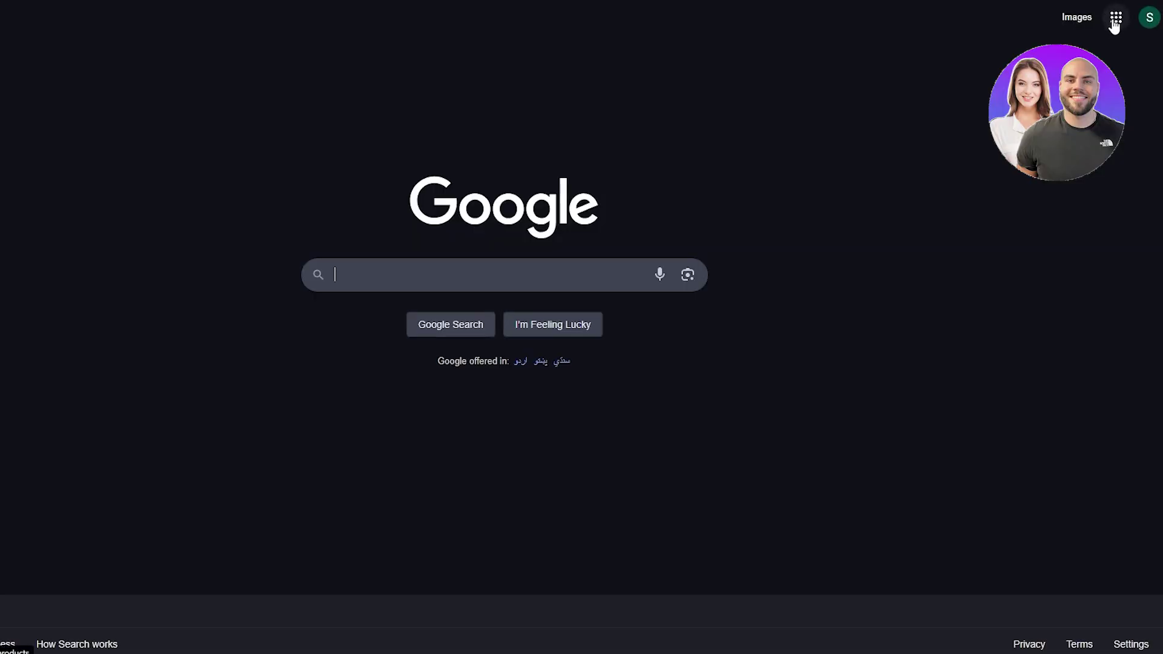
pyautogui.click(1114, 22)
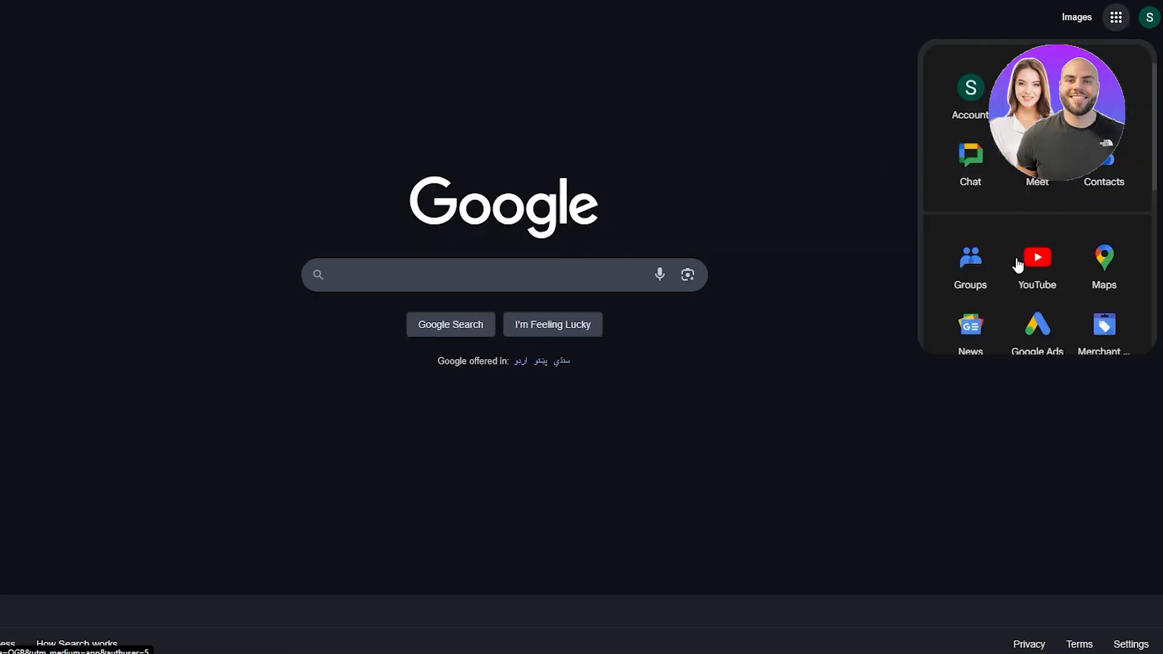
pyautogui.scroll(-2, 1099, 298)
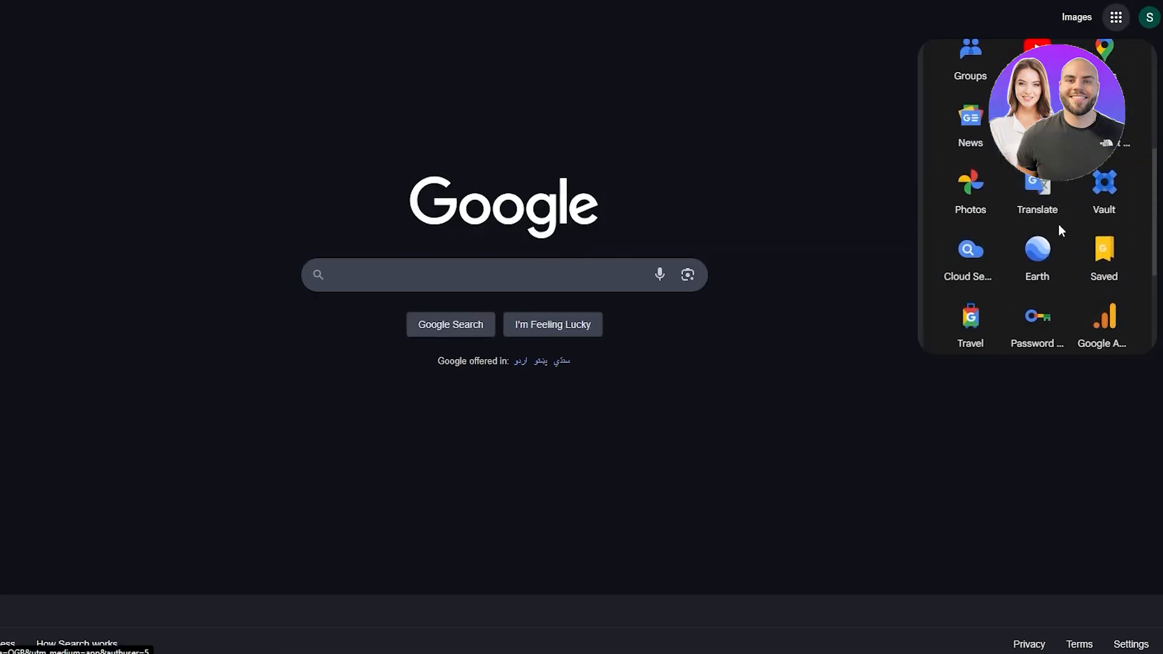
pyautogui.scroll(2, 1081, 255)
pyautogui.scroll(1, 1044, 254)
pyautogui.scroll(1, 1003, 204)
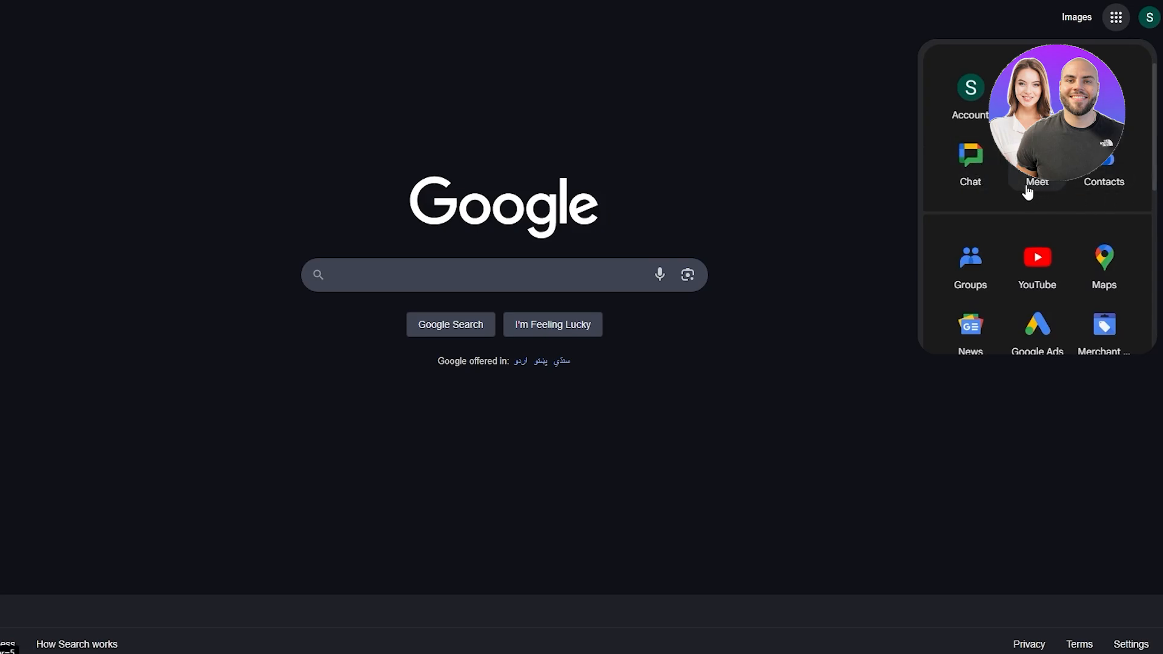
pyautogui.click(987, 172)
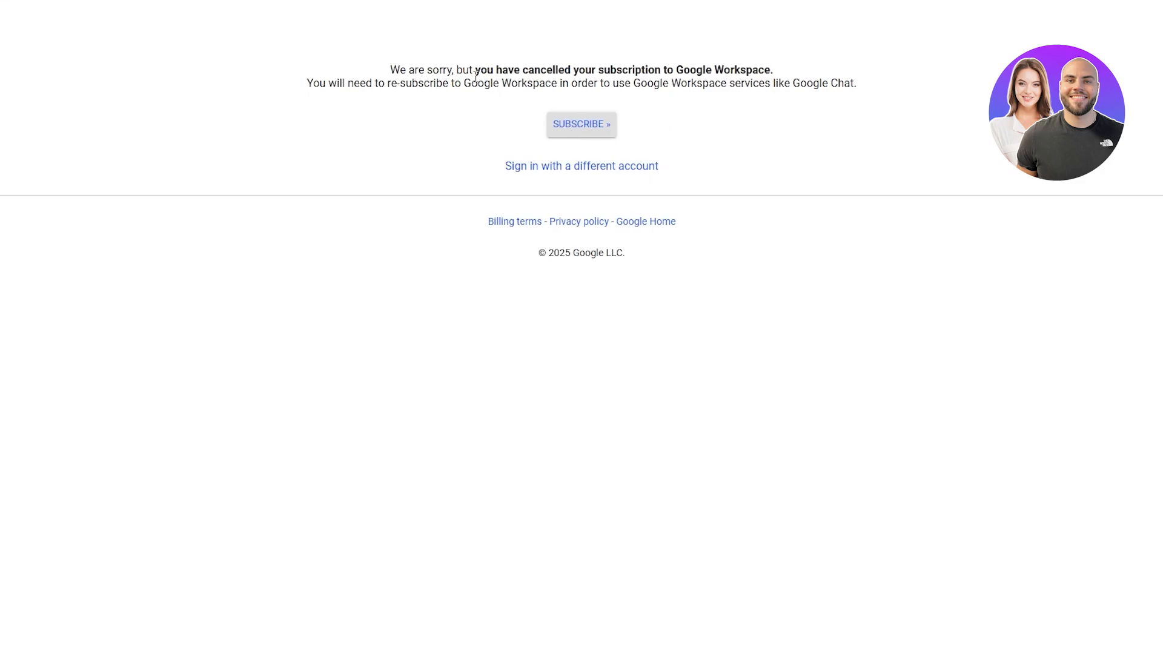
# - Highlight the cancelled-subscription sentence in Google Chat, then clear the selection
pyautogui.moveTo(472, 71); pyautogui.dragTo(772, 70)
pyautogui.click(752, 162)
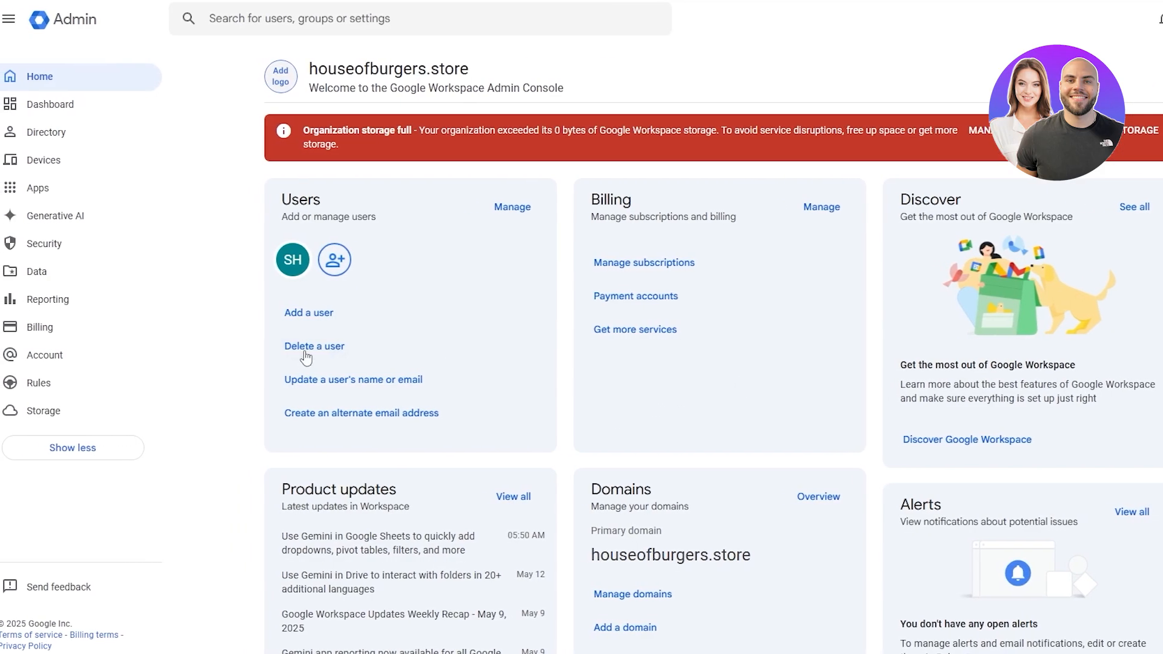
pyautogui.scroll(-3, 284, 352)
pyautogui.scroll(3, 278, 359)
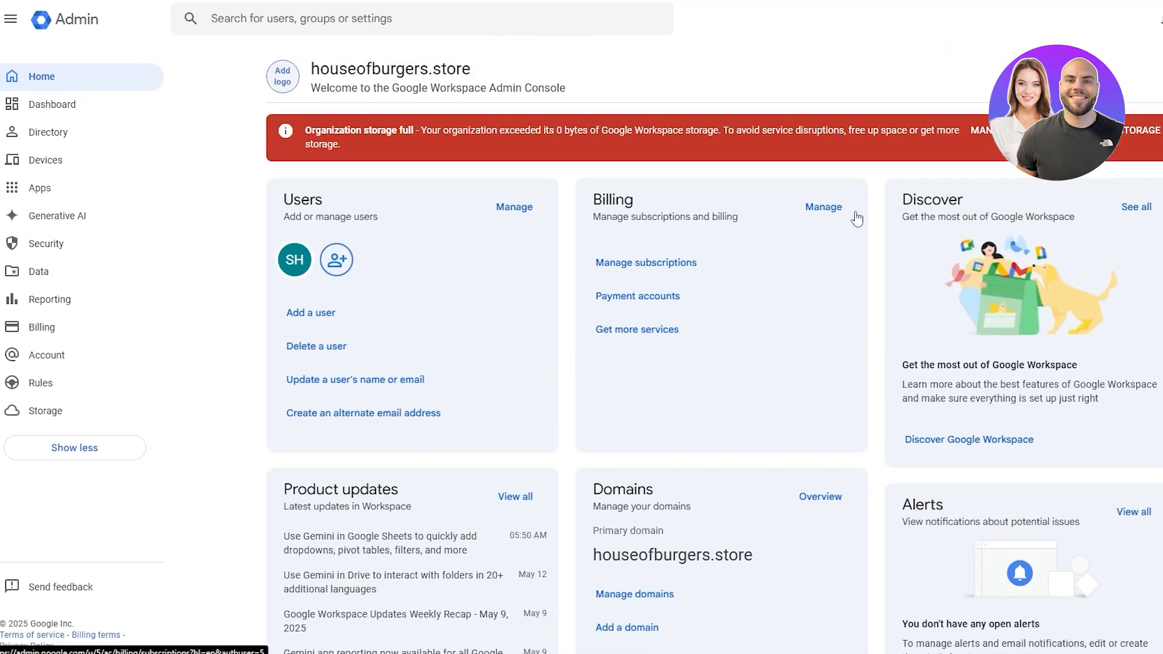